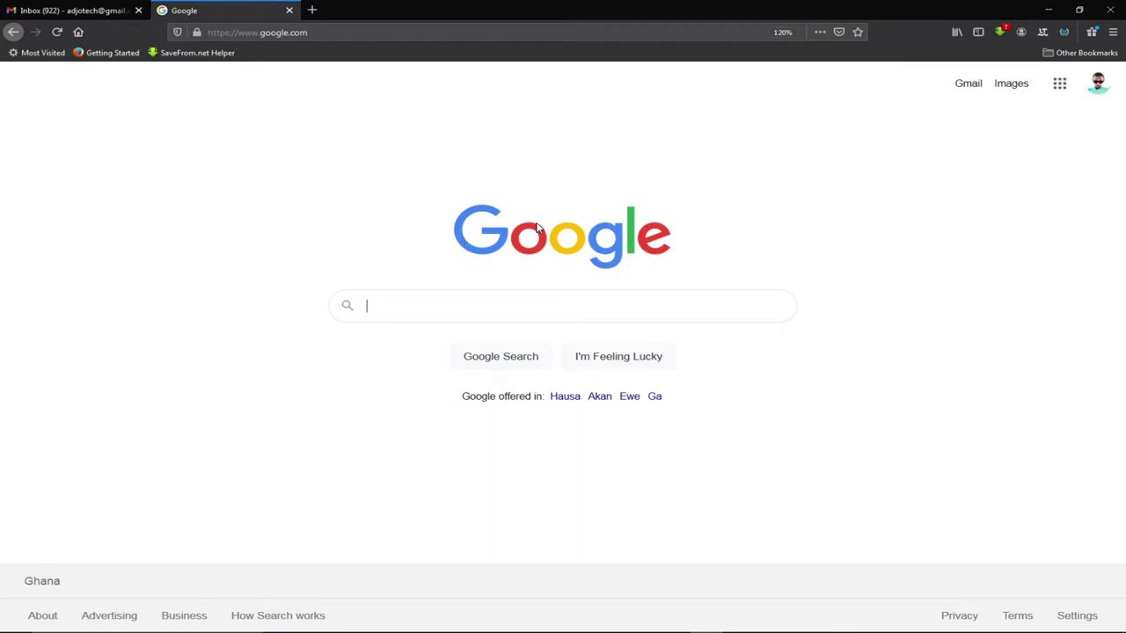
- Check which Google account is signed in from the profile avatar on the Google homepage
{"action": "left_click", "coordinate": [1091, 94]}
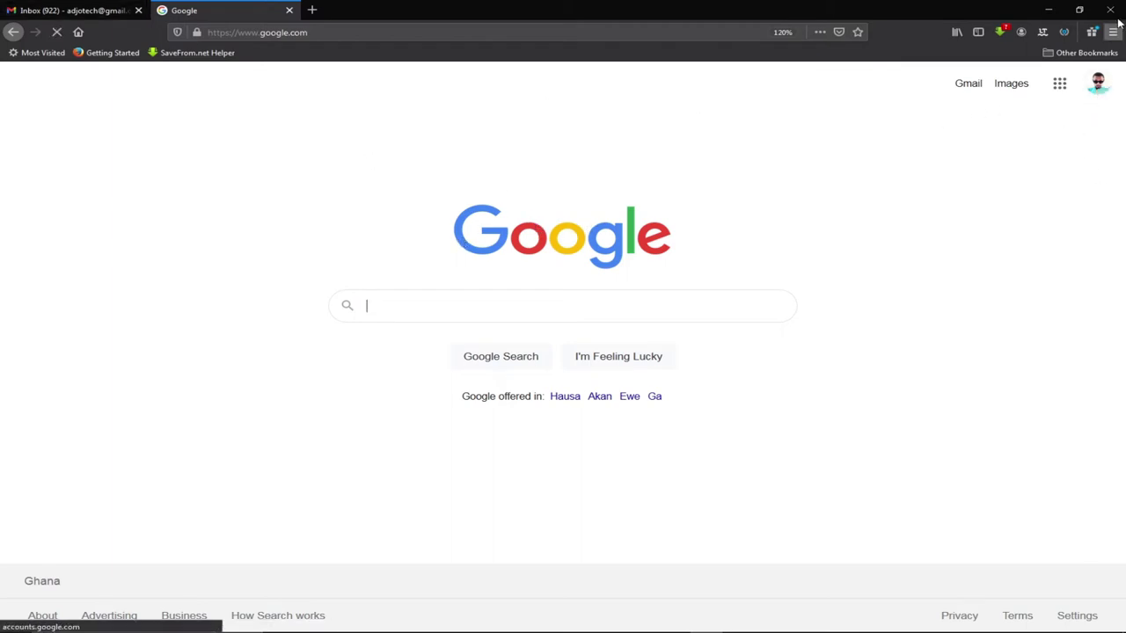
{"action": "left_click", "coordinate": [1097, 85]}
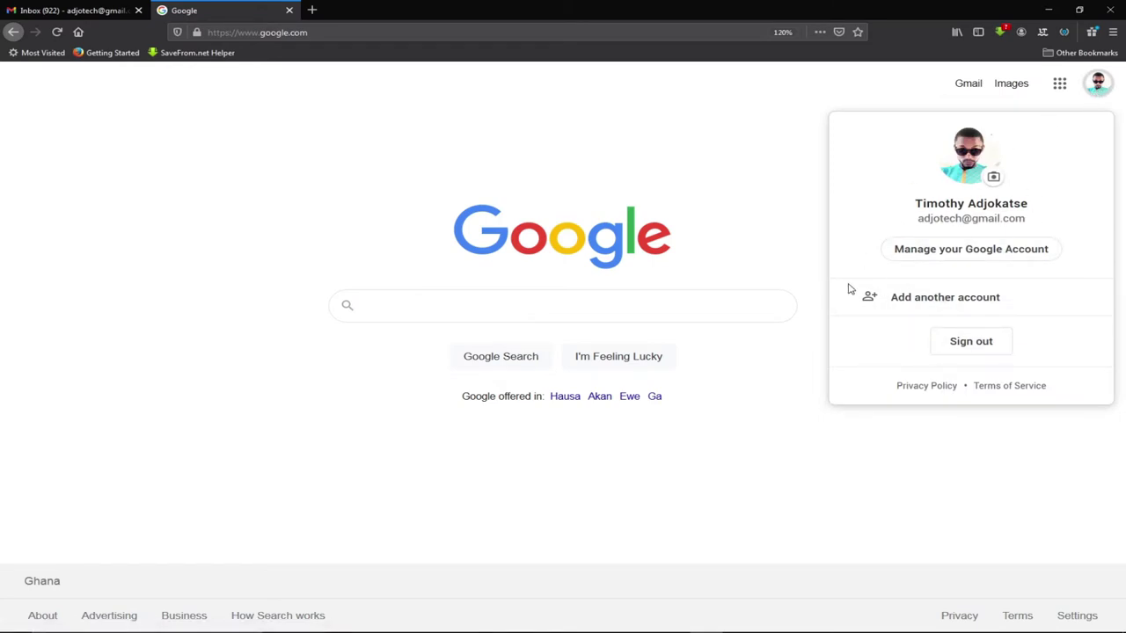
{"action": "left_click", "coordinate": [475, 303]}
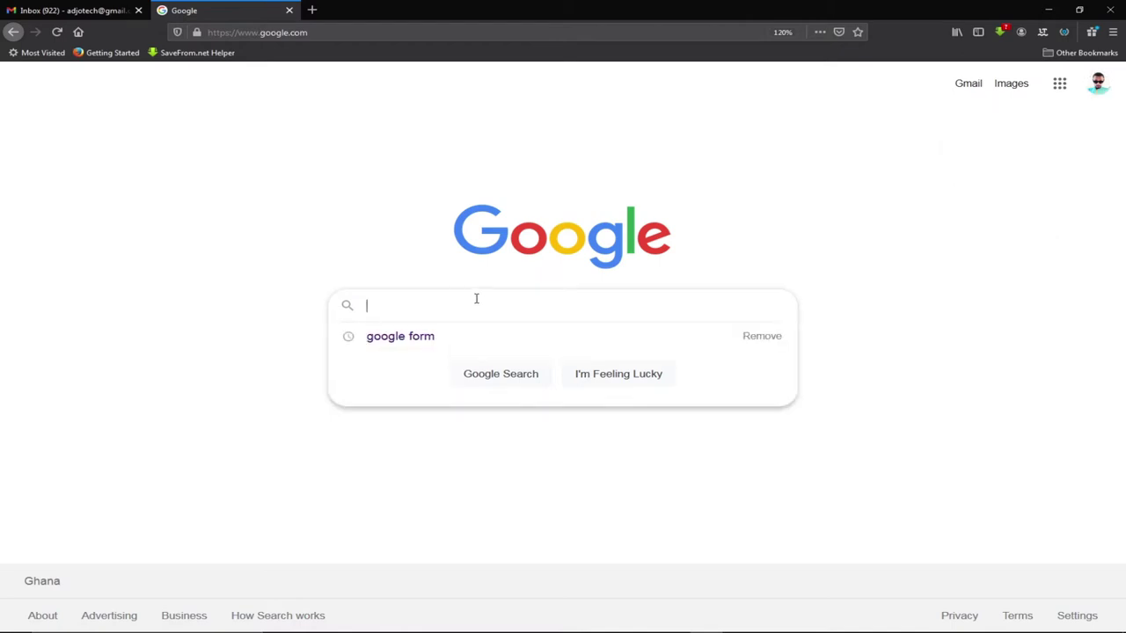
- Search Google for 'google form'
{"action": "type", "text": "N"}
{"action": "key", "text": "BackSpace"}
{"action": "type", "text": "google fo"}
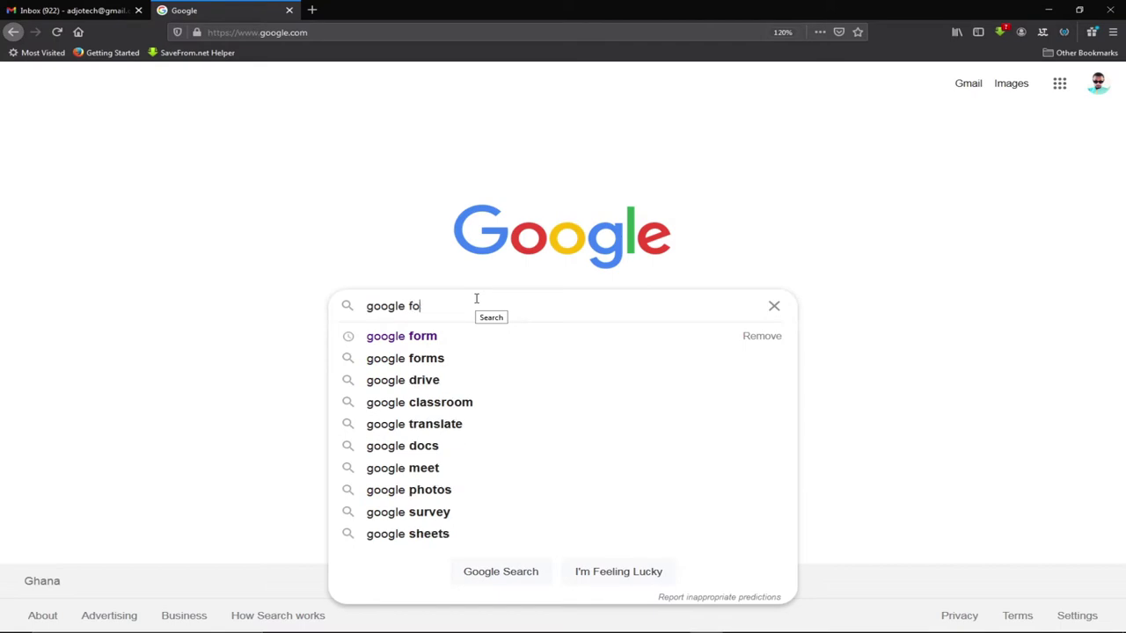
{"action": "type", "text": "rm"}
{"action": "key", "text": "Return"}
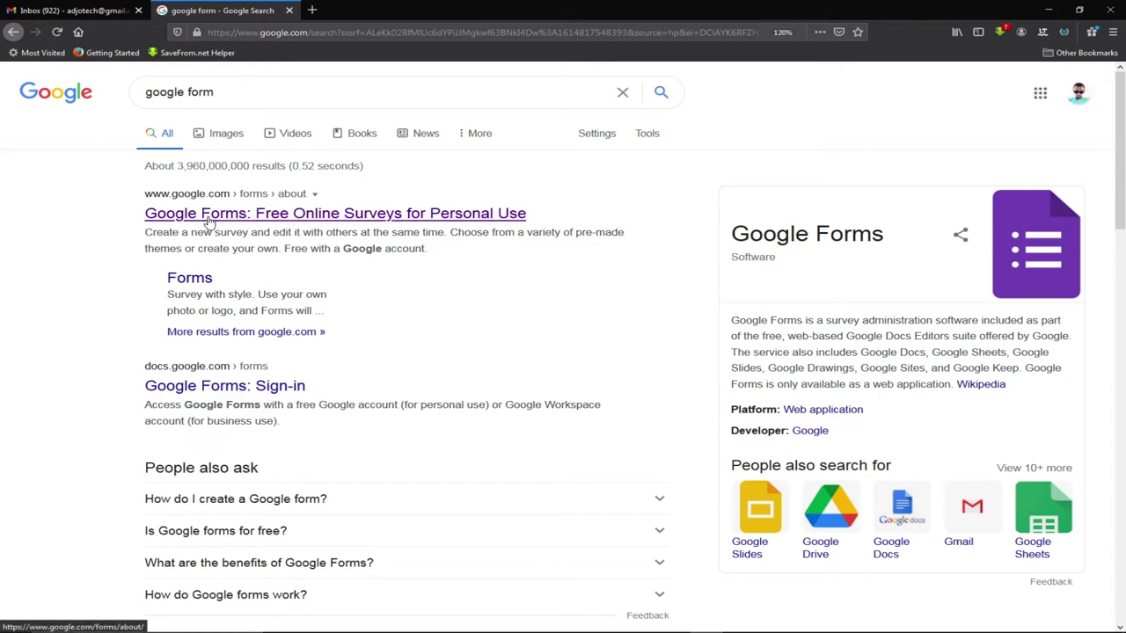
- Zoom in the page and go from the search results to the Google Forms home page
{"action": "key", "text": "ctrl+plus"}
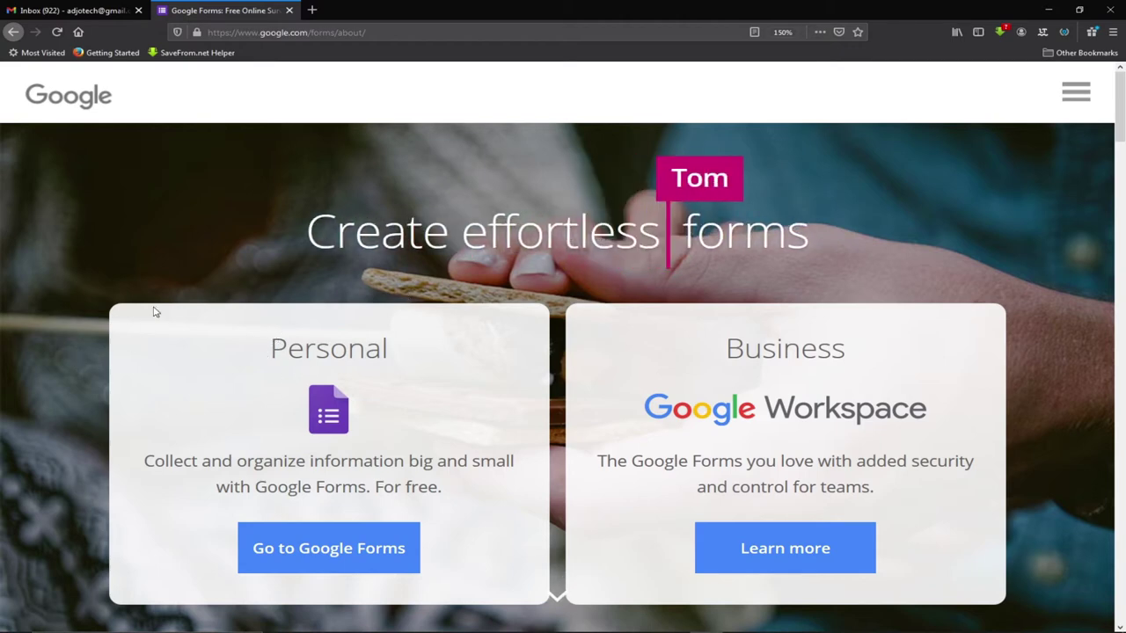
{"action": "left_click", "coordinate": [309, 560]}
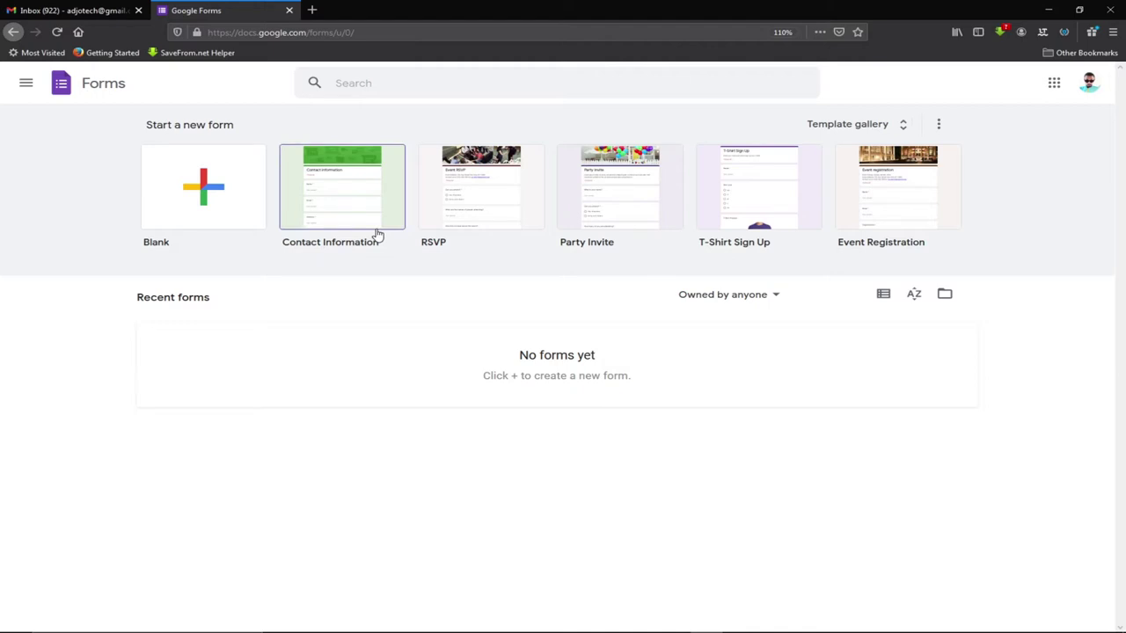
- Create a new Blank form from the Forms home page
{"action": "left_click", "coordinate": [374, 235]}
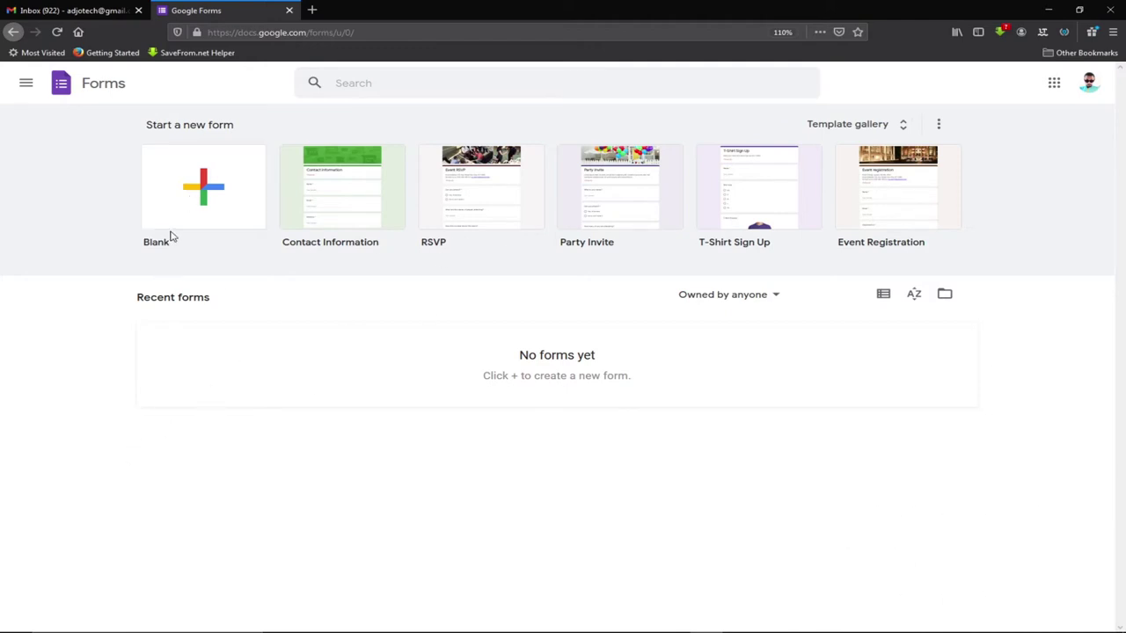
{"action": "left_click", "coordinate": [203, 193]}
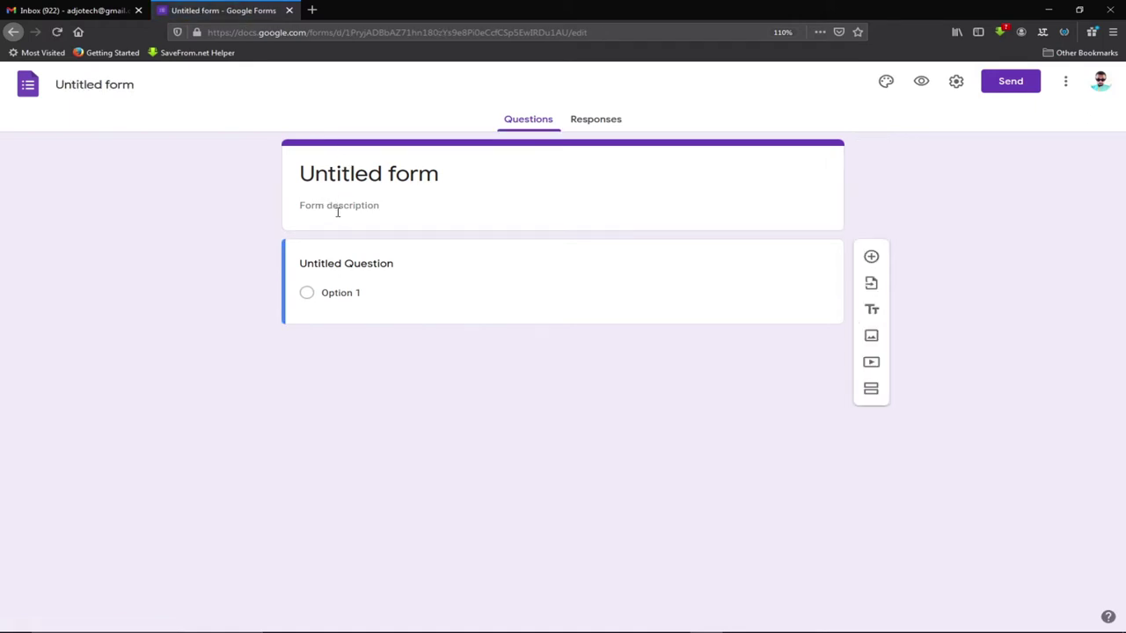
- Enter the title 'Data collection' and the data-collection description, then dismiss the tour popup
{"action": "left_click", "coordinate": [352, 174]}
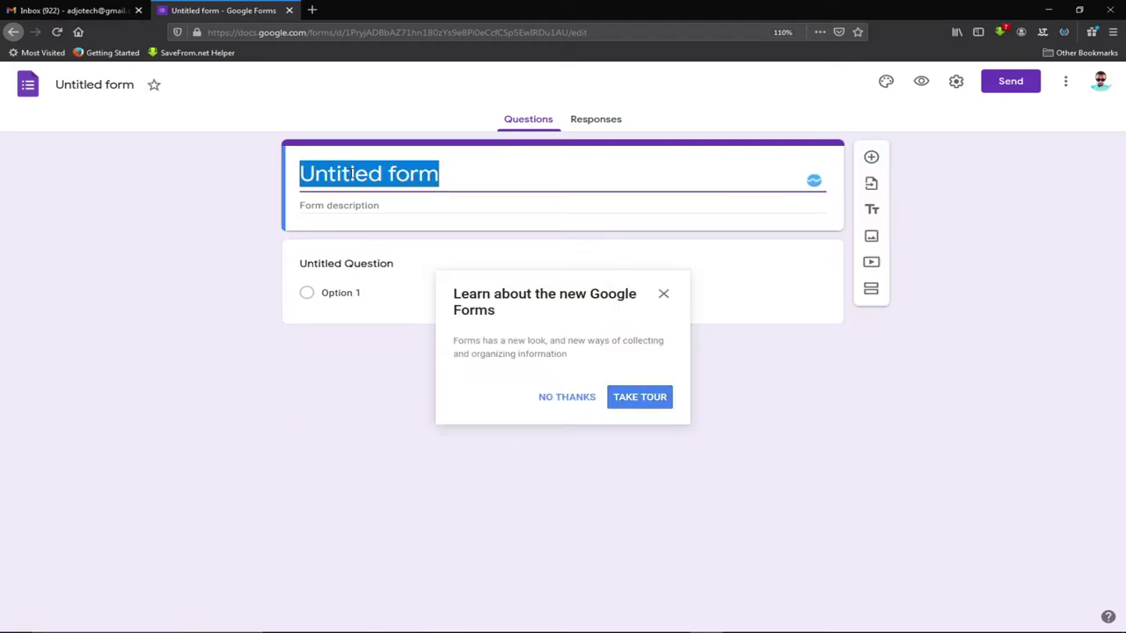
{"action": "type", "text": "Data c"}
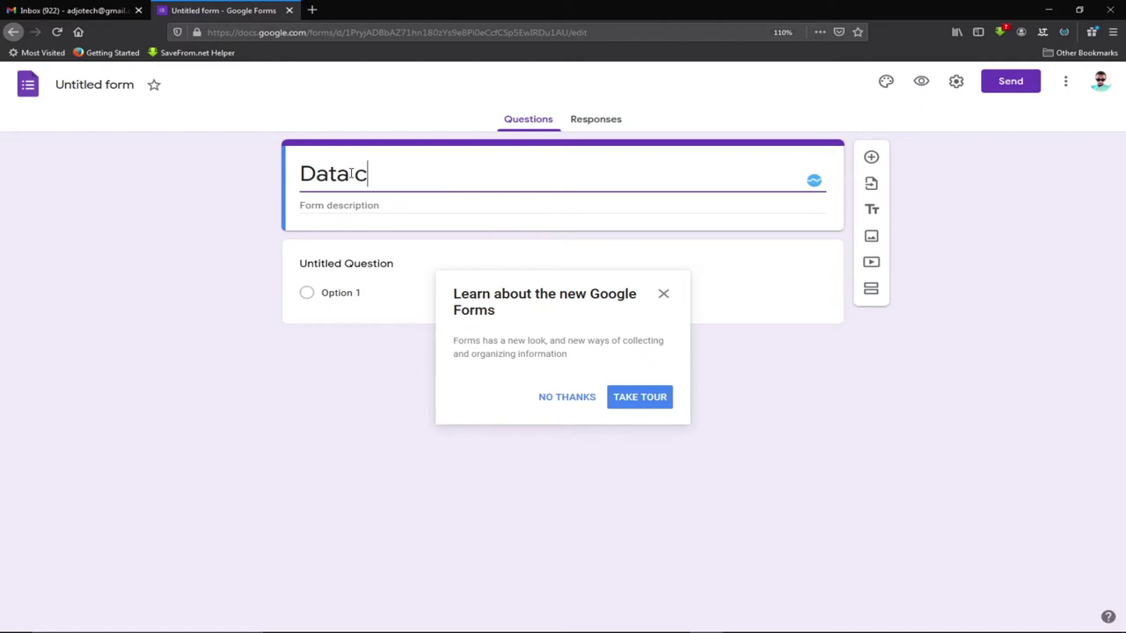
{"action": "type", "text": "ollection"}
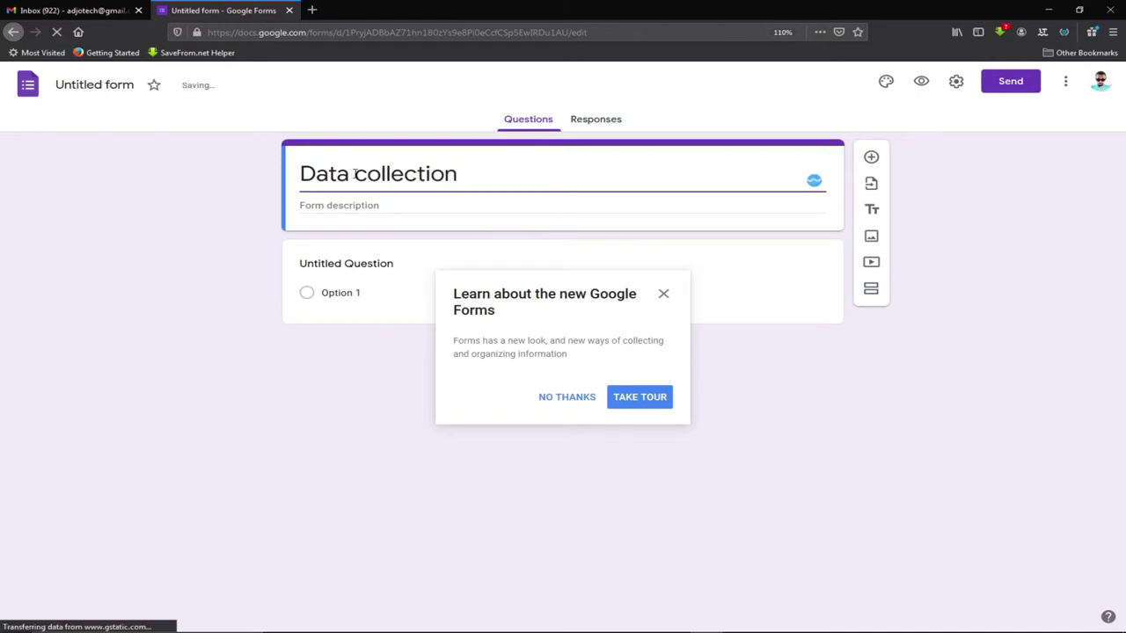
{"action": "left_click", "coordinate": [329, 204]}
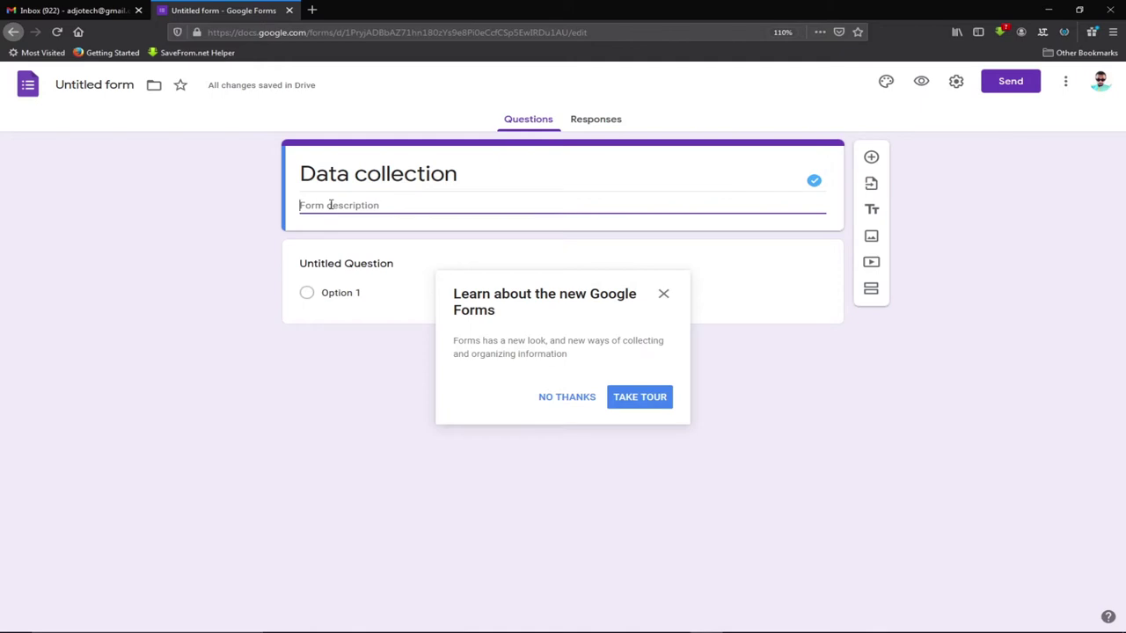
{"action": "type", "text": "This f"}
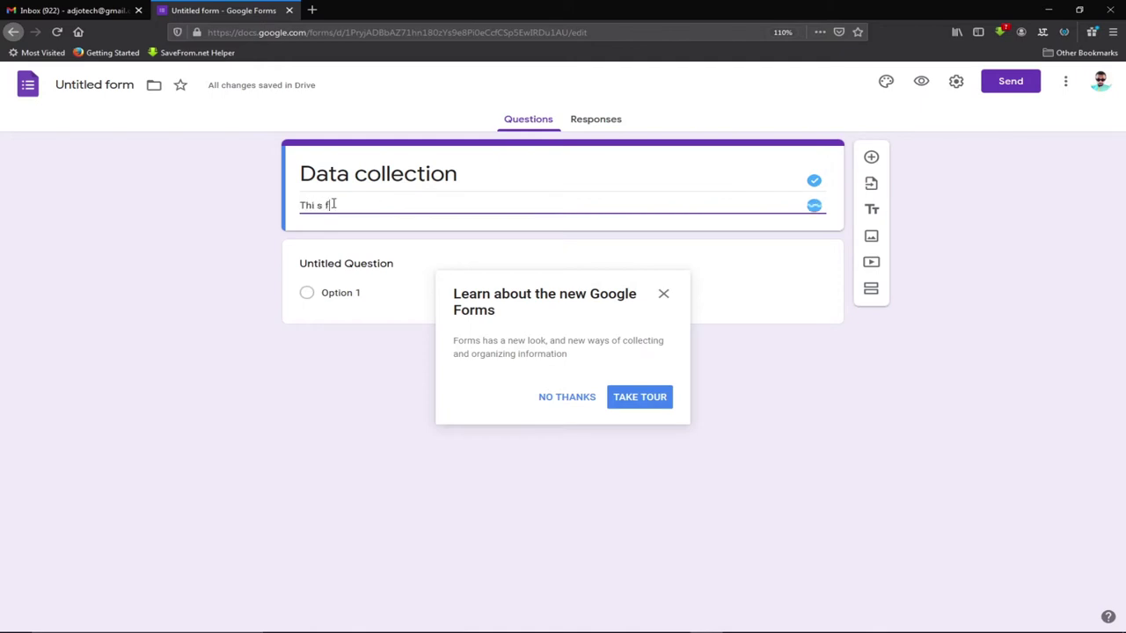
{"action": "type", "text": "orm is for the purpp"}
{"action": "key", "text": "BackSpace"}
{"action": "type", "text": "ose of"}
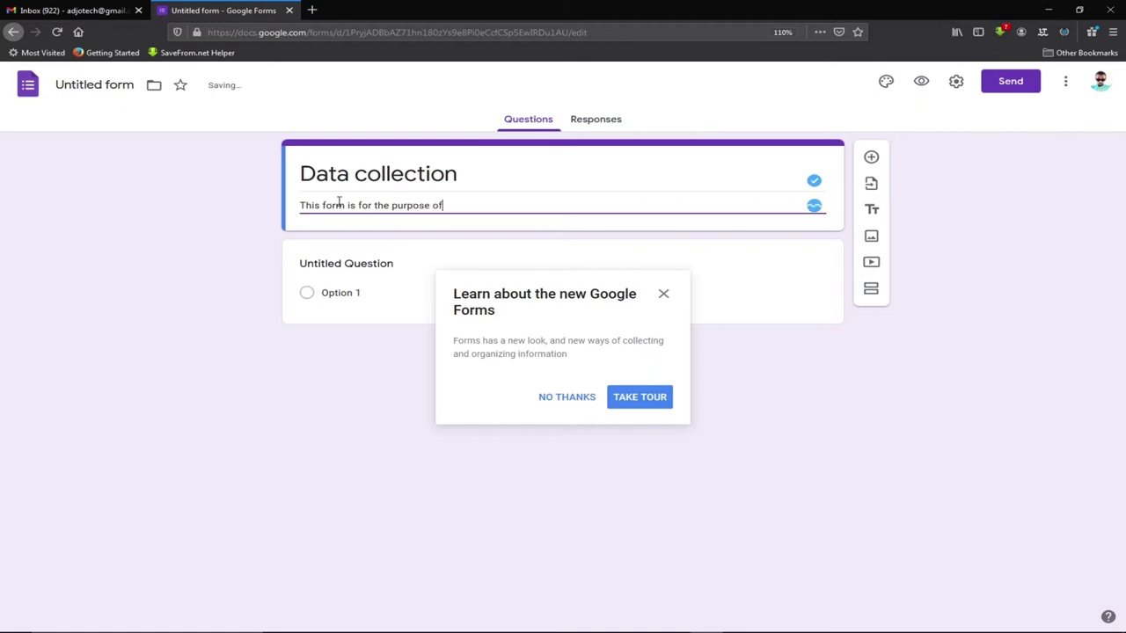
{"action": "type", "text": " the data col"}
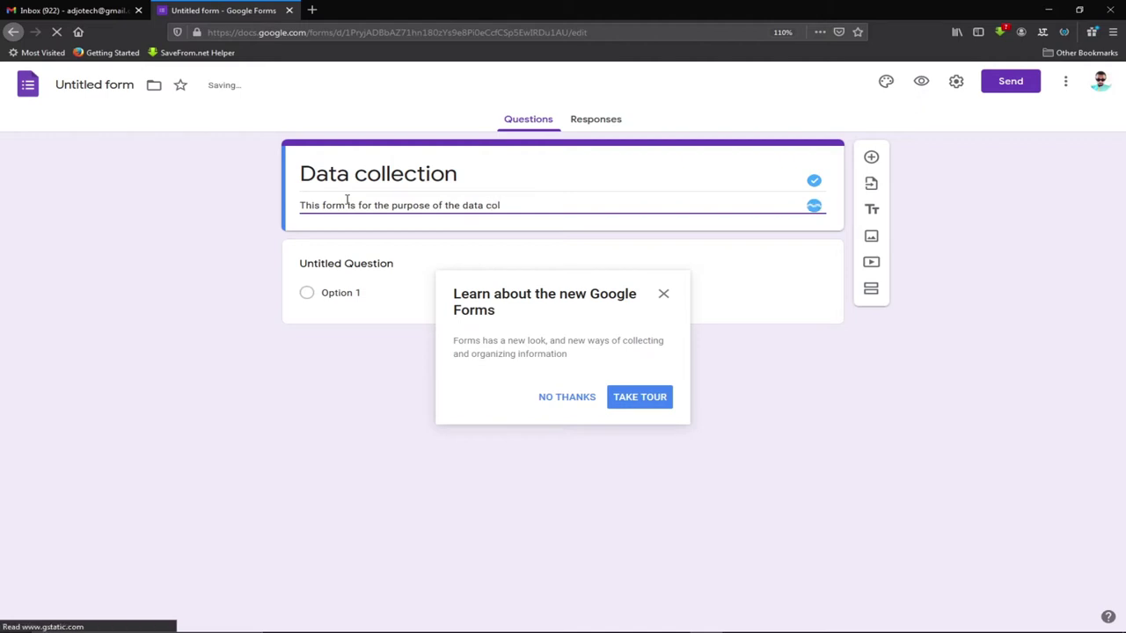
{"action": "type", "text": "lection"}
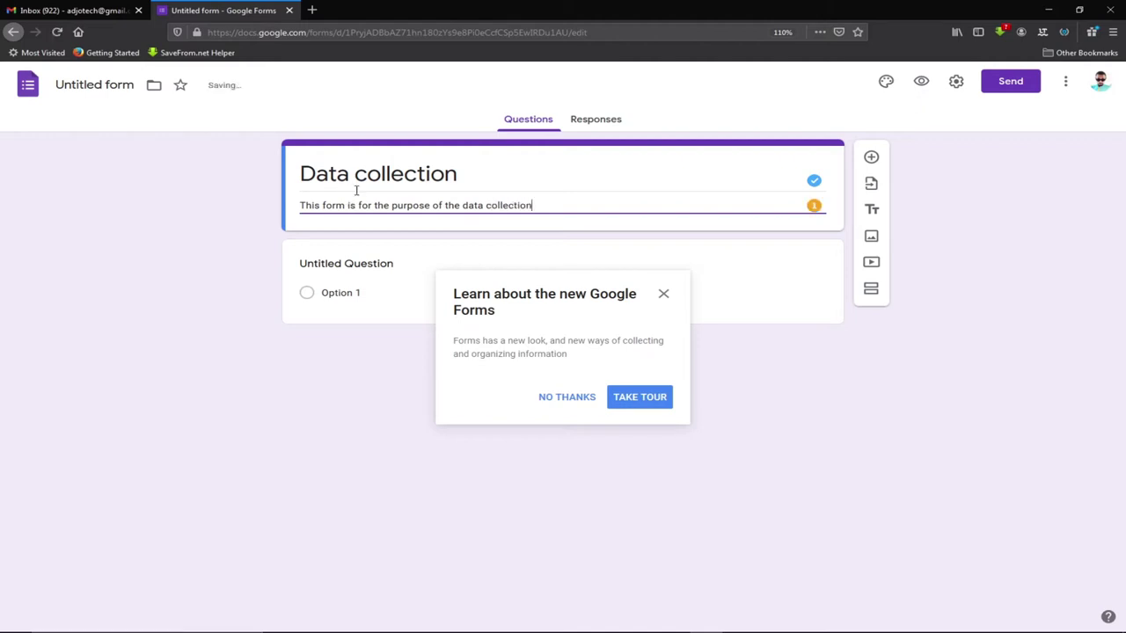
{"action": "left_click", "coordinate": [664, 293]}
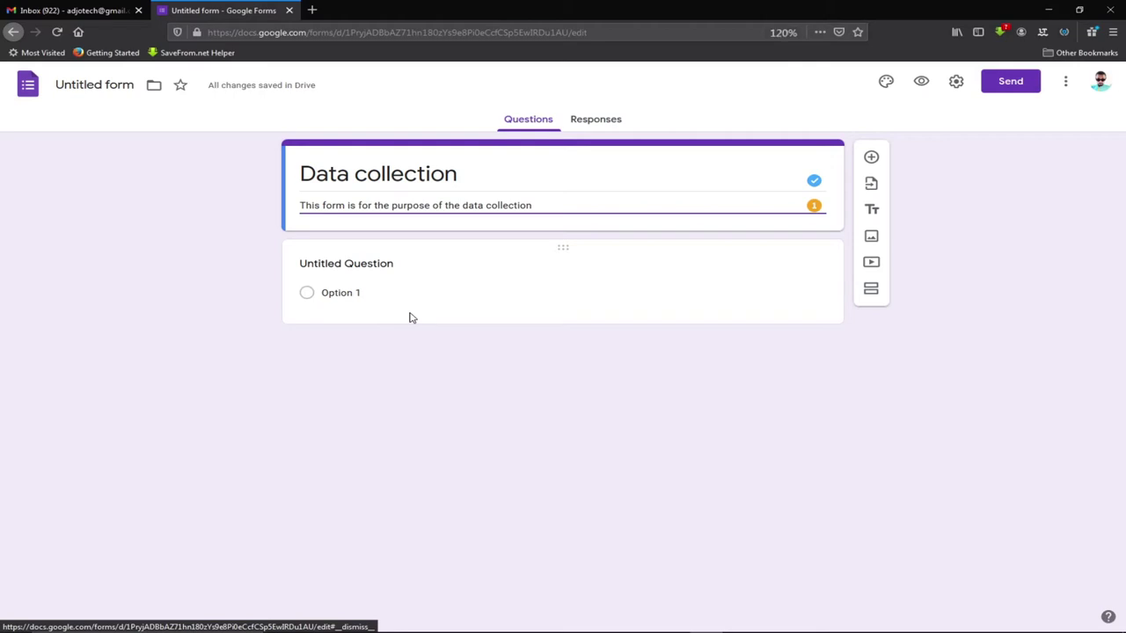
- Zoom in and add a Short answer question titled 'First Name'
{"action": "key", "text": "ctrl+plus"}
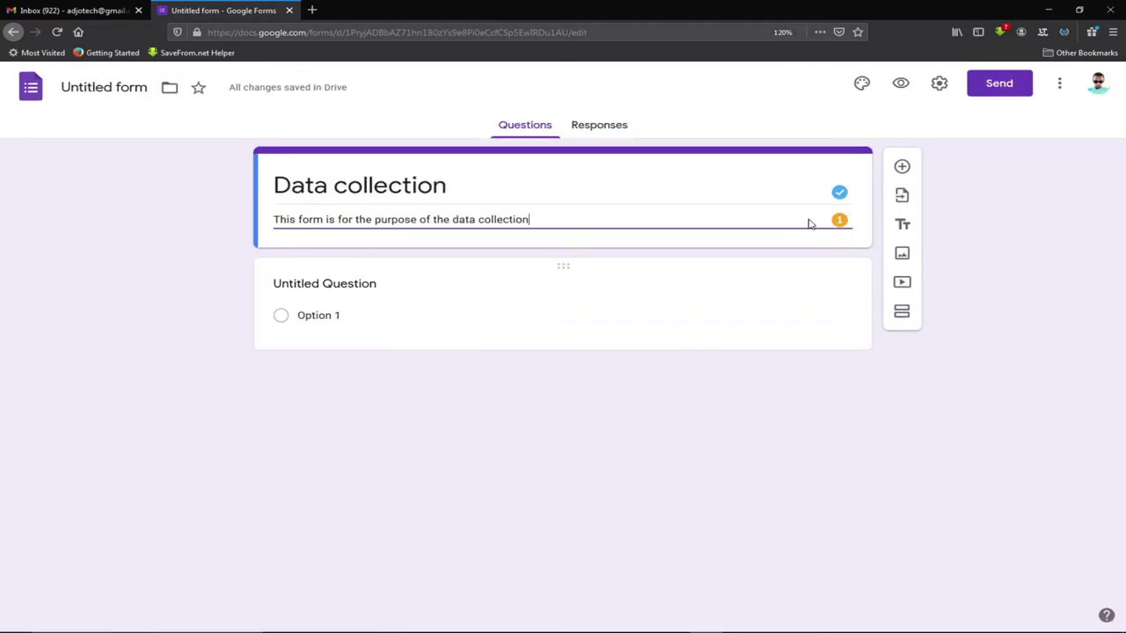
{"action": "left_click", "coordinate": [904, 168]}
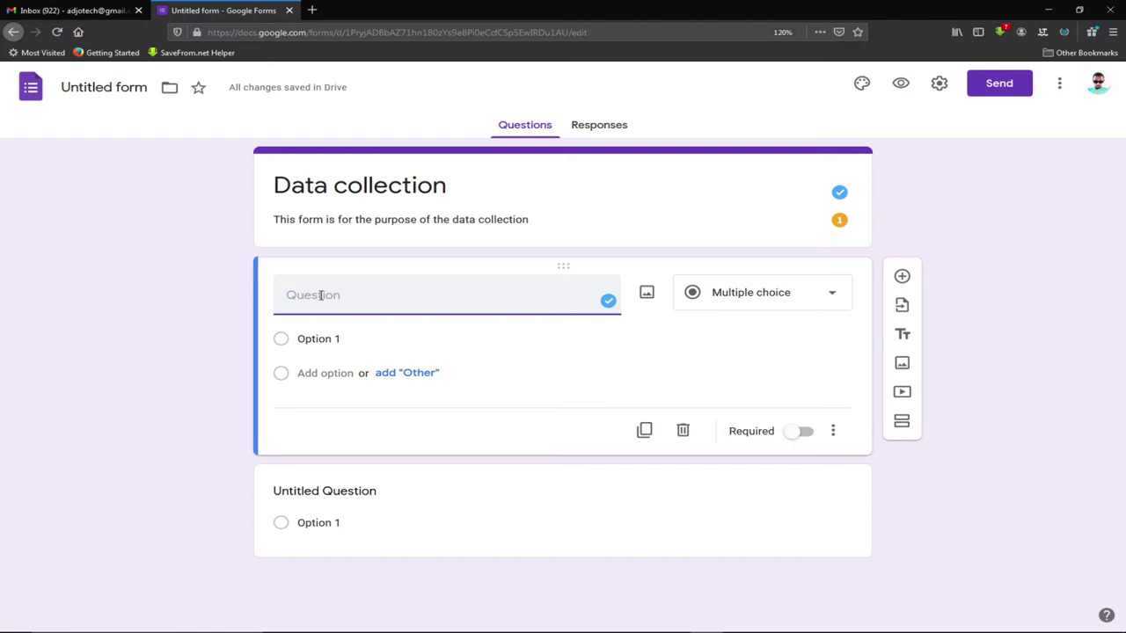
{"action": "type", "text": "First"}
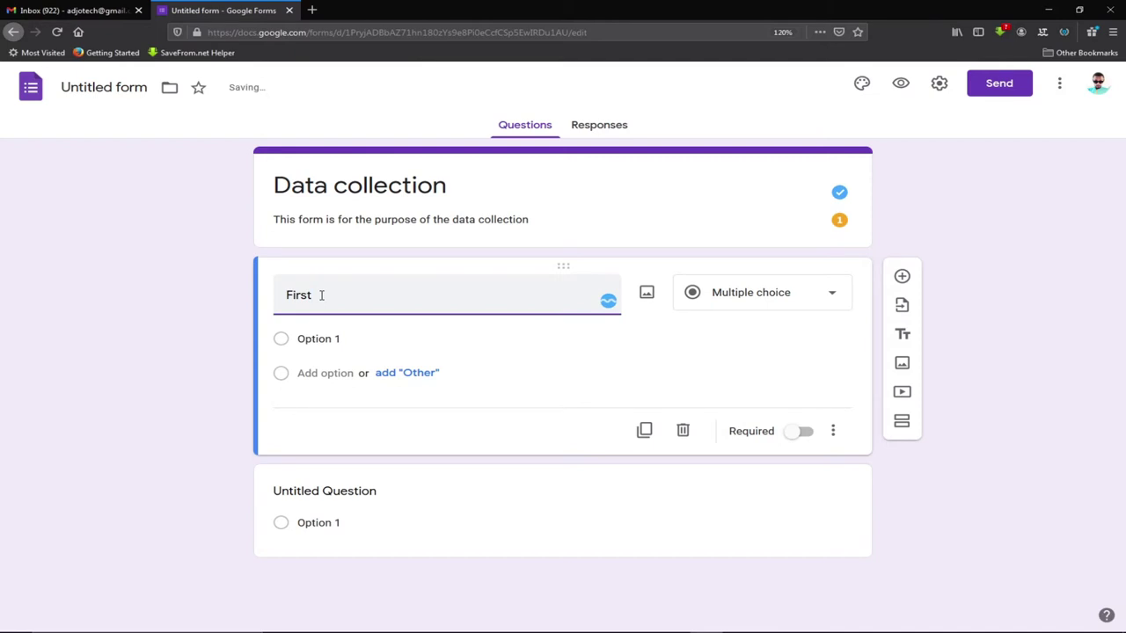
{"action": "type", "text": " Name"}
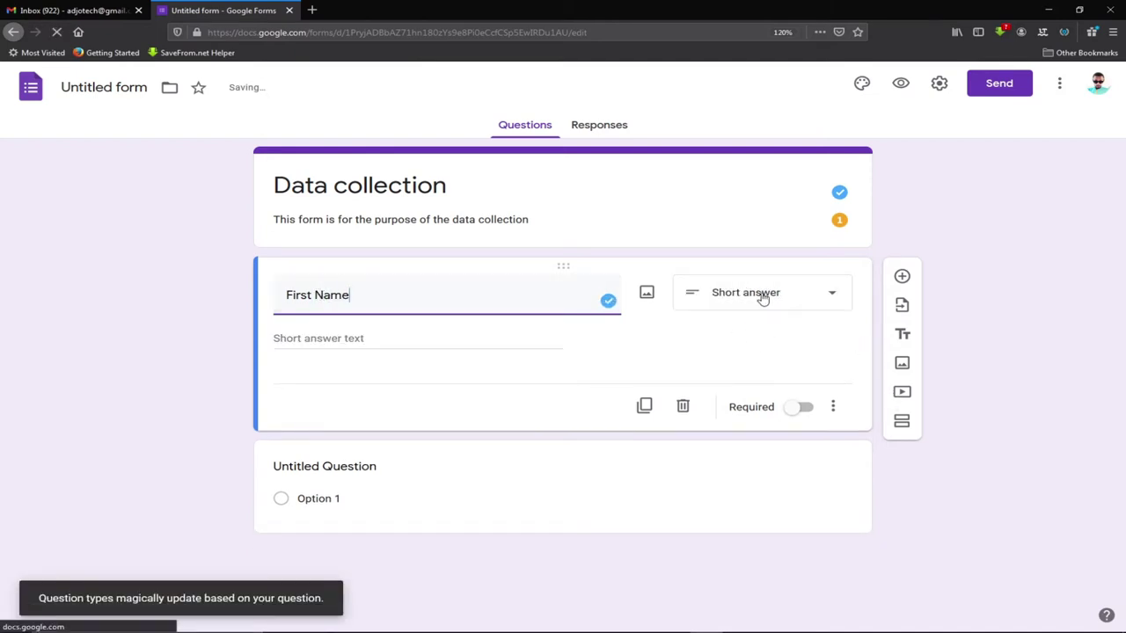
{"action": "left_click", "coordinate": [828, 299]}
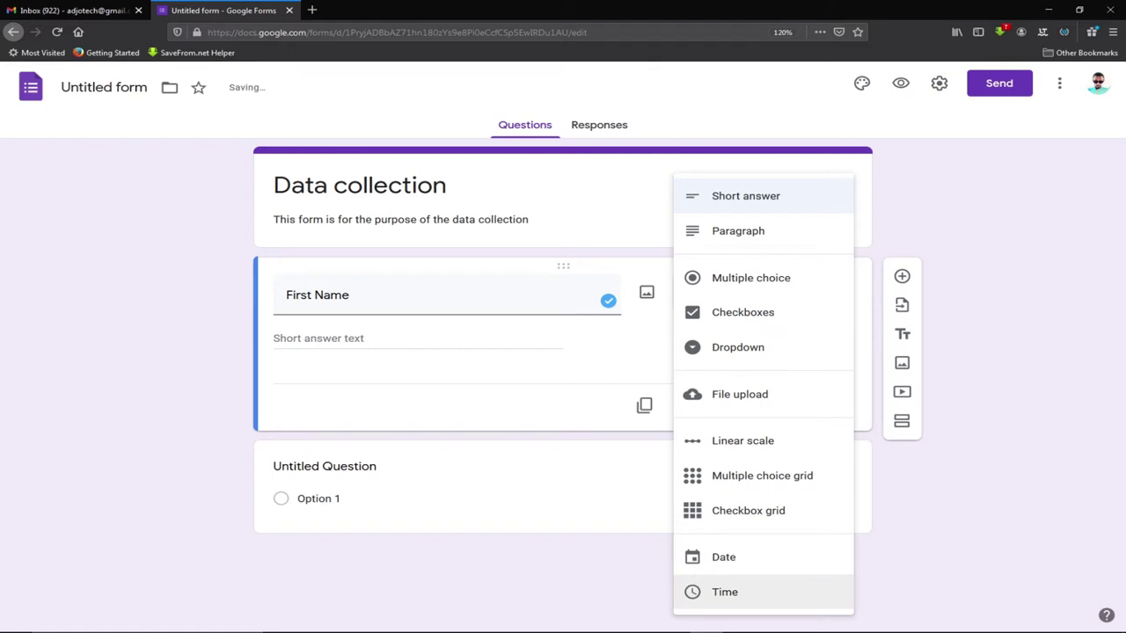
{"action": "left_click", "coordinate": [768, 199]}
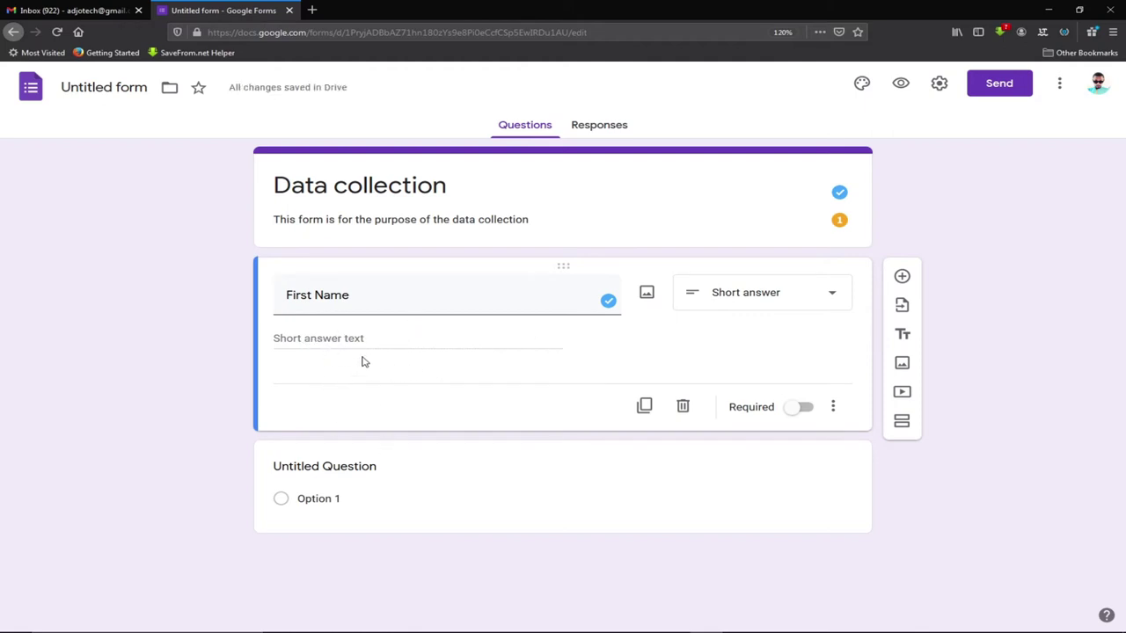
- Add a Short answer 'Surname' question below First Name
{"action": "left_click", "coordinate": [902, 278]}
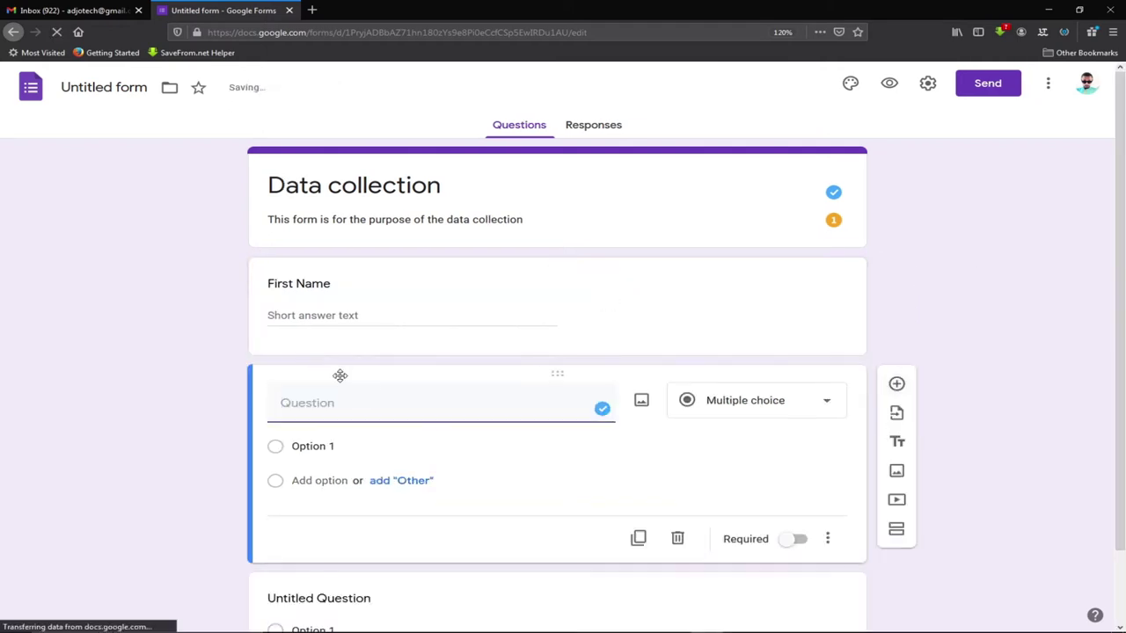
{"action": "type", "text": "Surname"}
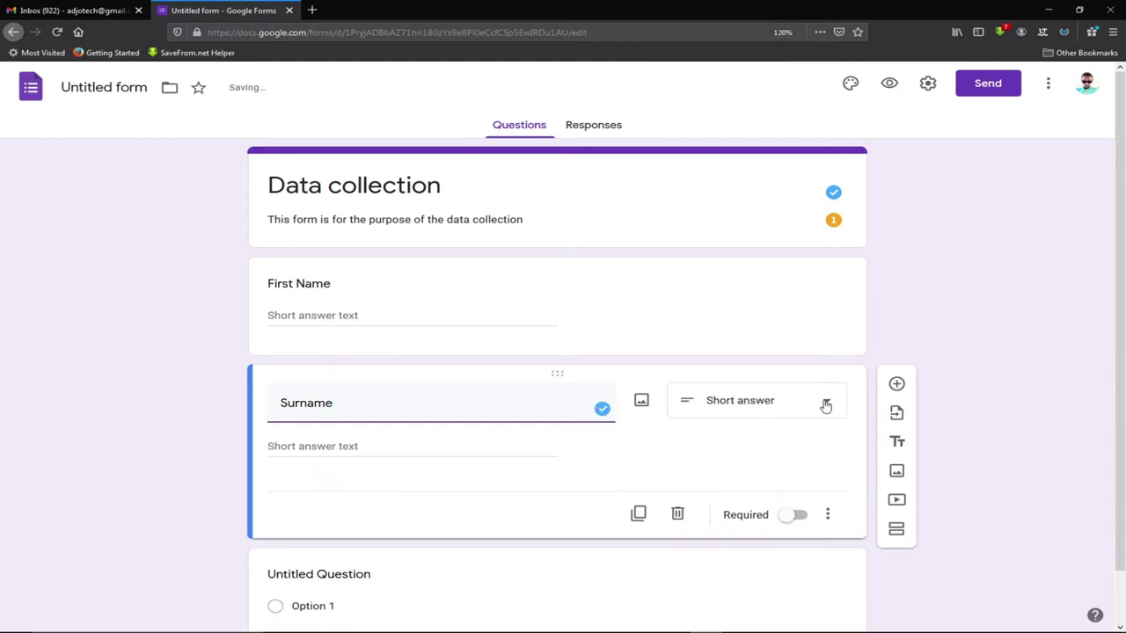
{"action": "left_click", "coordinate": [822, 403]}
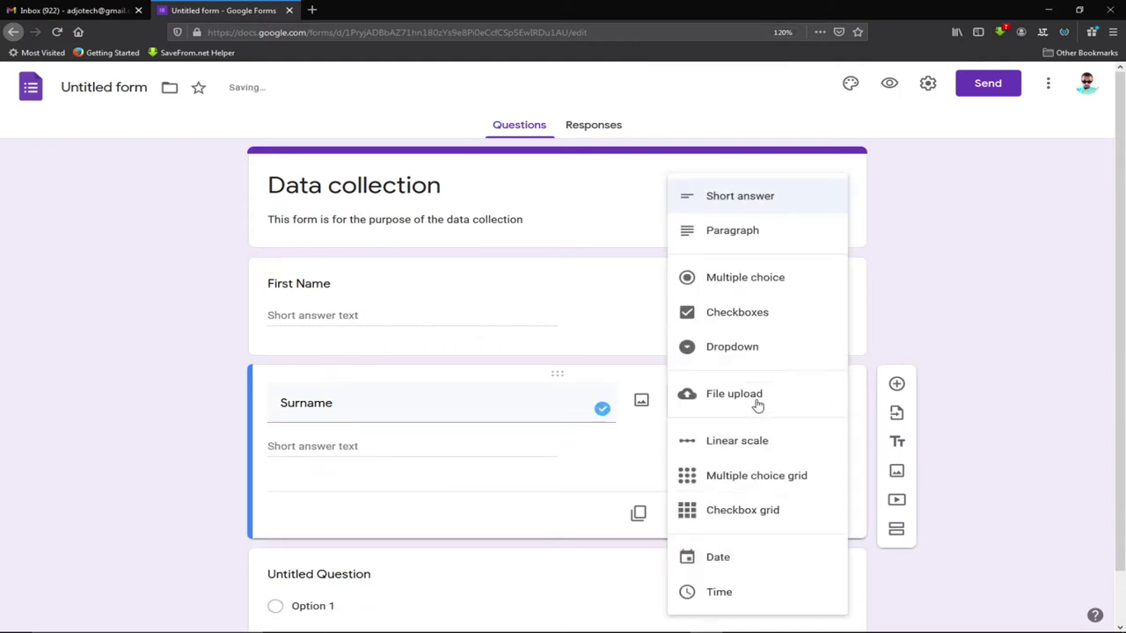
{"action": "left_click", "coordinate": [735, 198]}
{"action": "scroll", "coordinate": [589, 433], "scroll_direction": "down", "scroll_amount": 1}
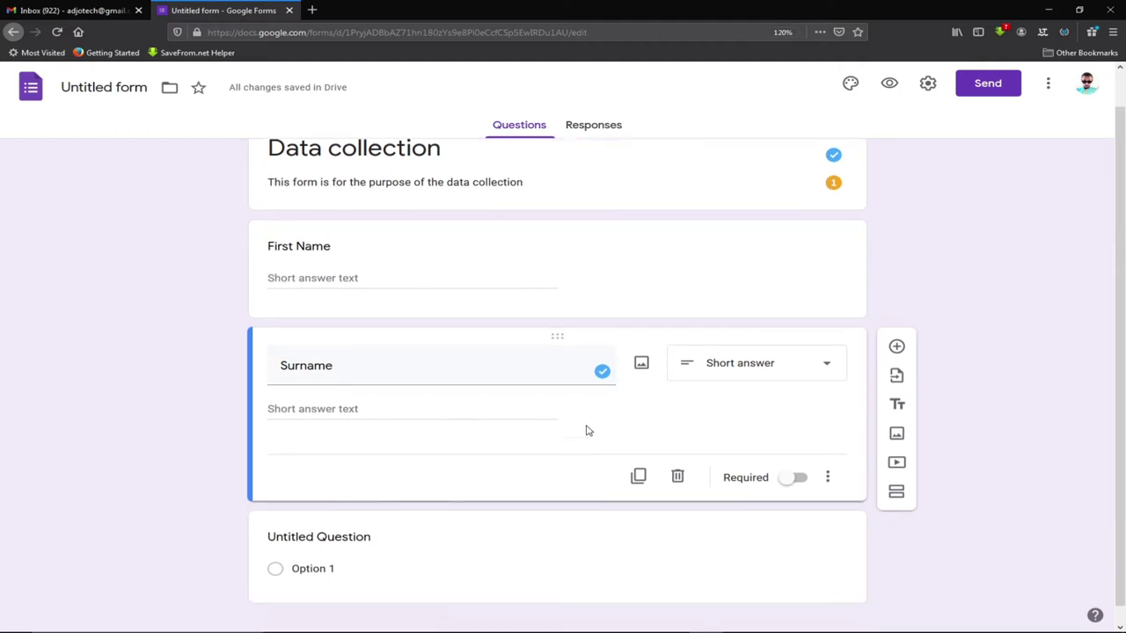
- Add an 'Email' question below Surname, then another blank question
{"action": "left_click", "coordinate": [897, 329]}
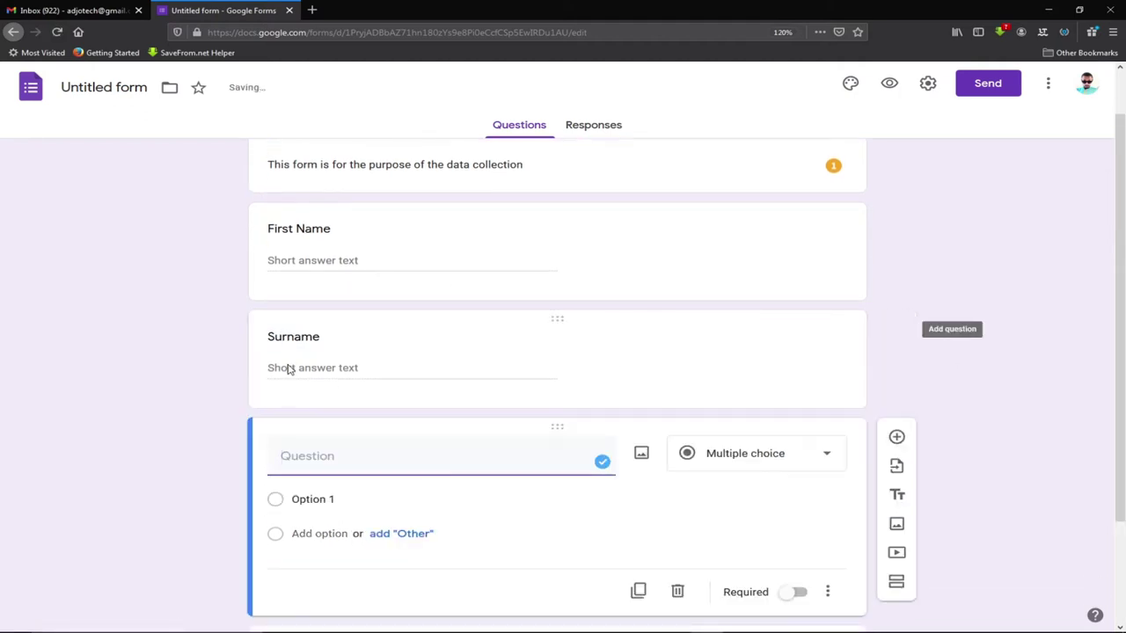
{"action": "type", "text": "Email"}
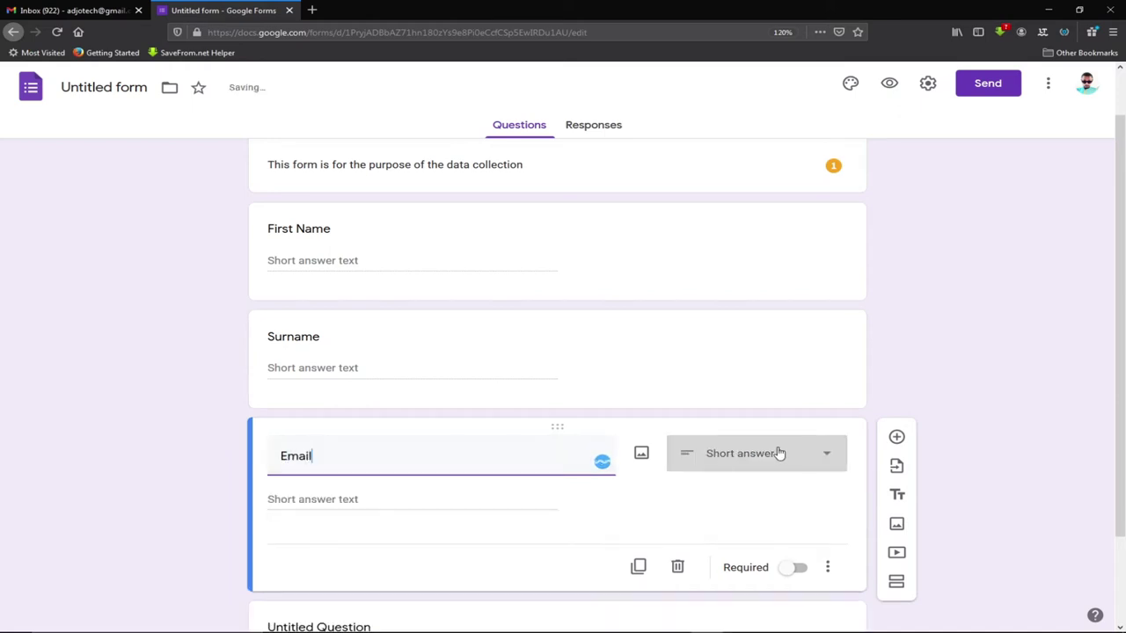
{"action": "scroll", "coordinate": [560, 502], "scroll_direction": "down", "scroll_amount": 2}
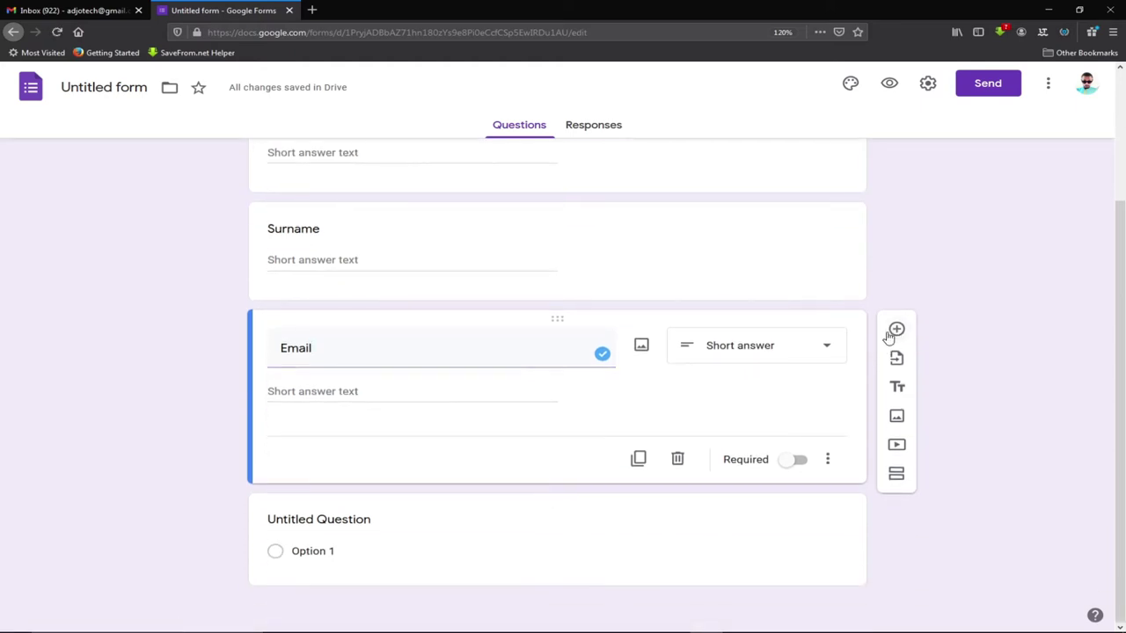
{"action": "left_click", "coordinate": [896, 329]}
- Title the new Short answer question 'Contact' and start extending it to 'Contact Number'
{"action": "type", "text": "C"}
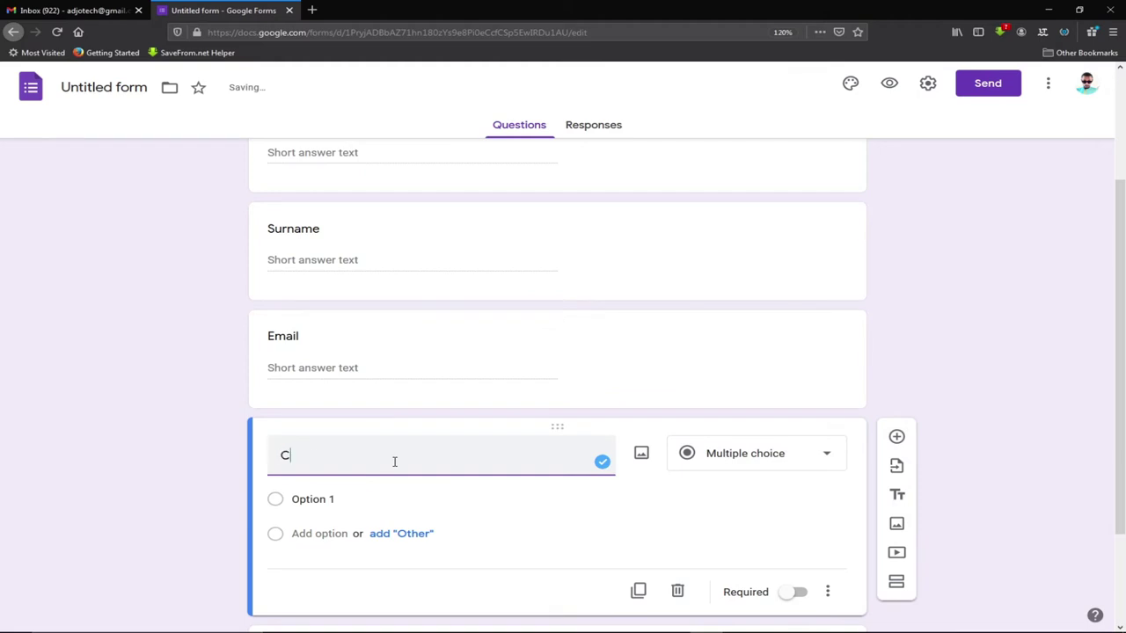
{"action": "type", "text": "ontact"}
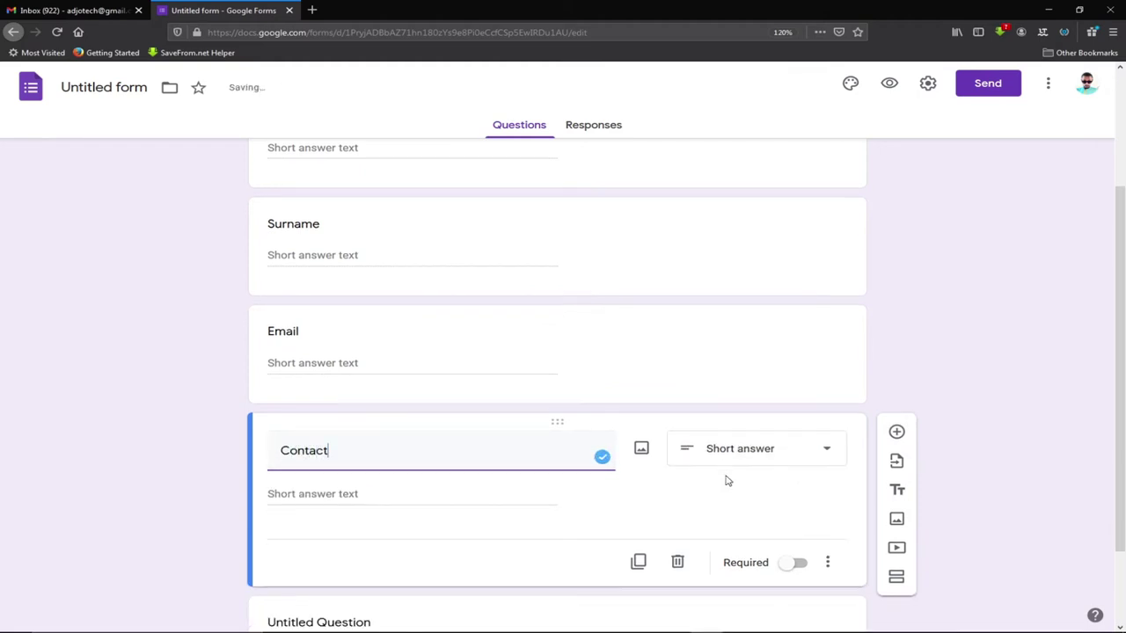
{"action": "scroll", "coordinate": [686, 471], "scroll_direction": "down", "scroll_amount": 2}
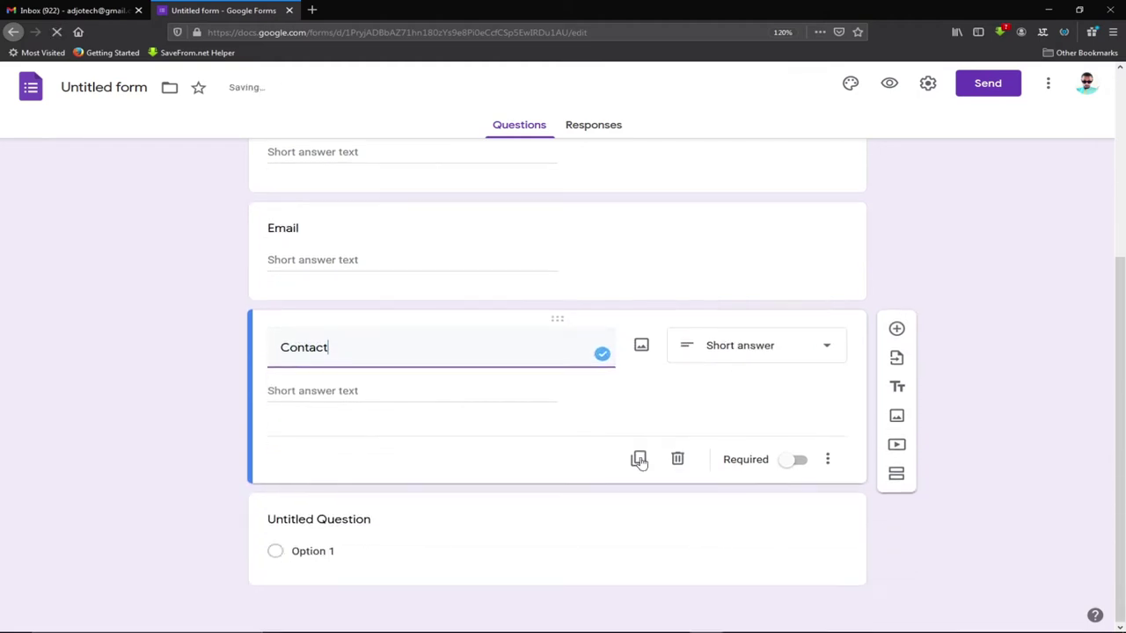
{"action": "left_click", "coordinate": [832, 347]}
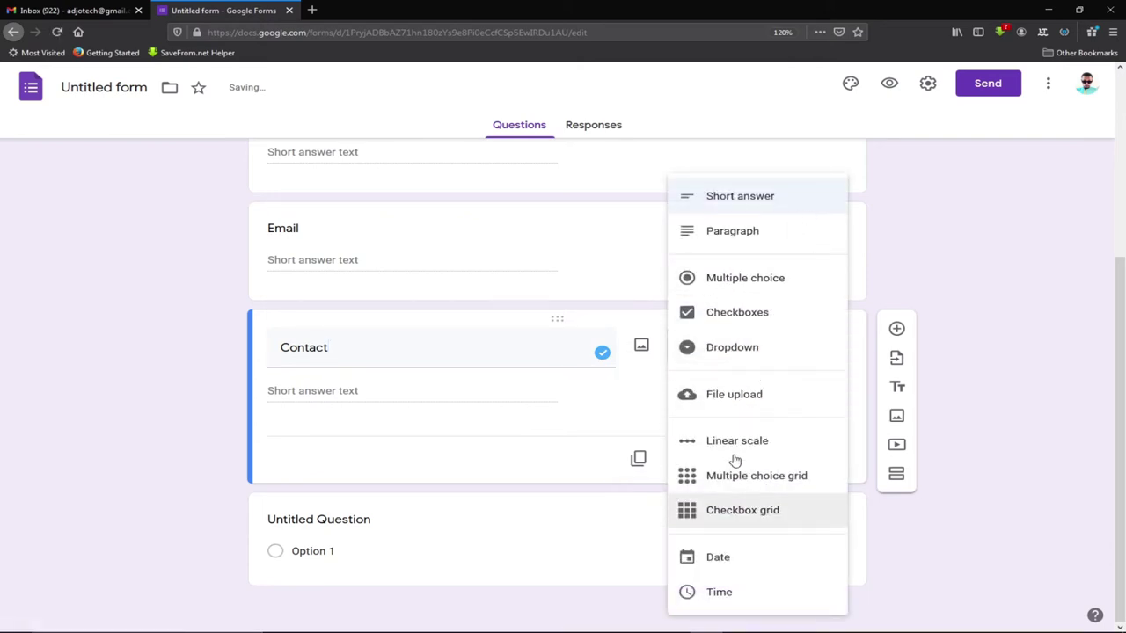
{"action": "left_click", "coordinate": [648, 321]}
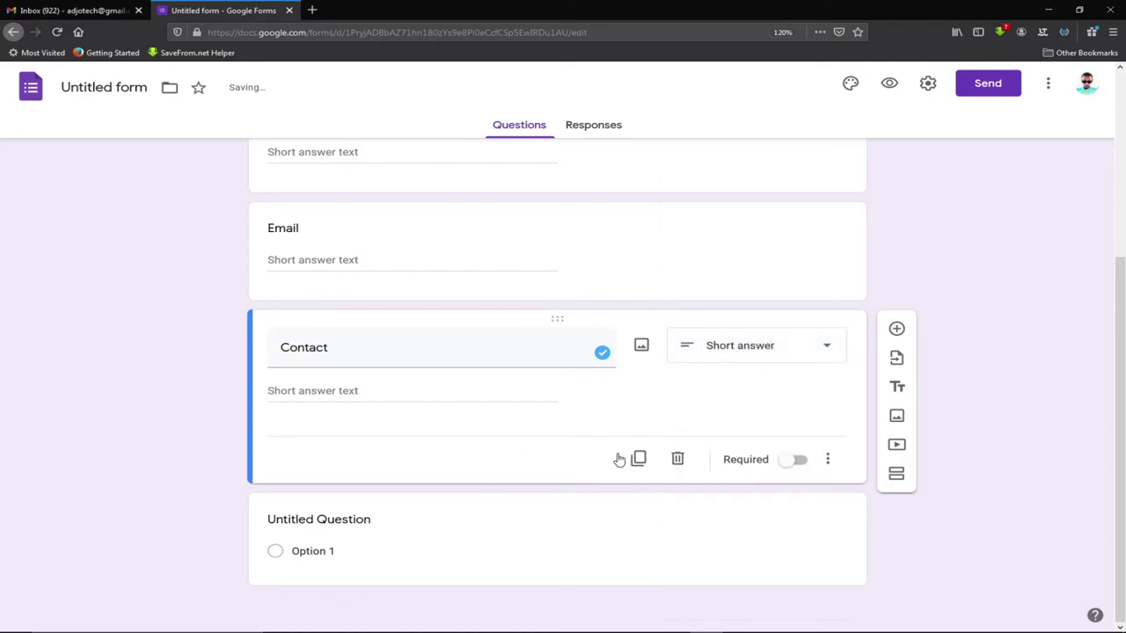
{"action": "double_click", "coordinate": [328, 349]}
{"action": "left_click", "coordinate": [334, 350]}
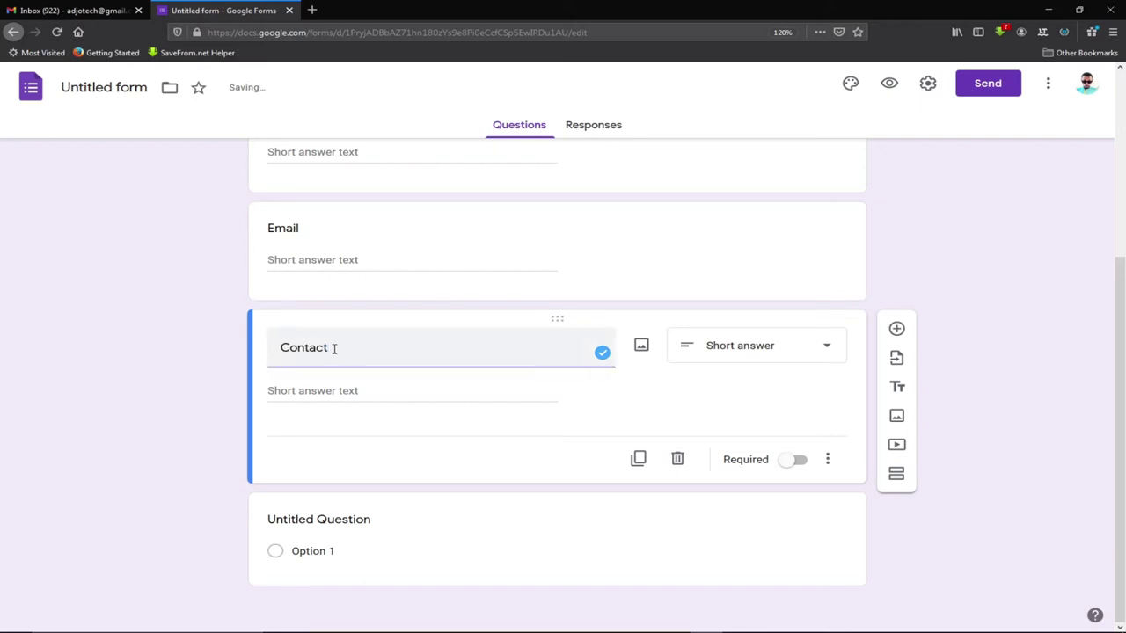
{"action": "type", "text": "Num"}
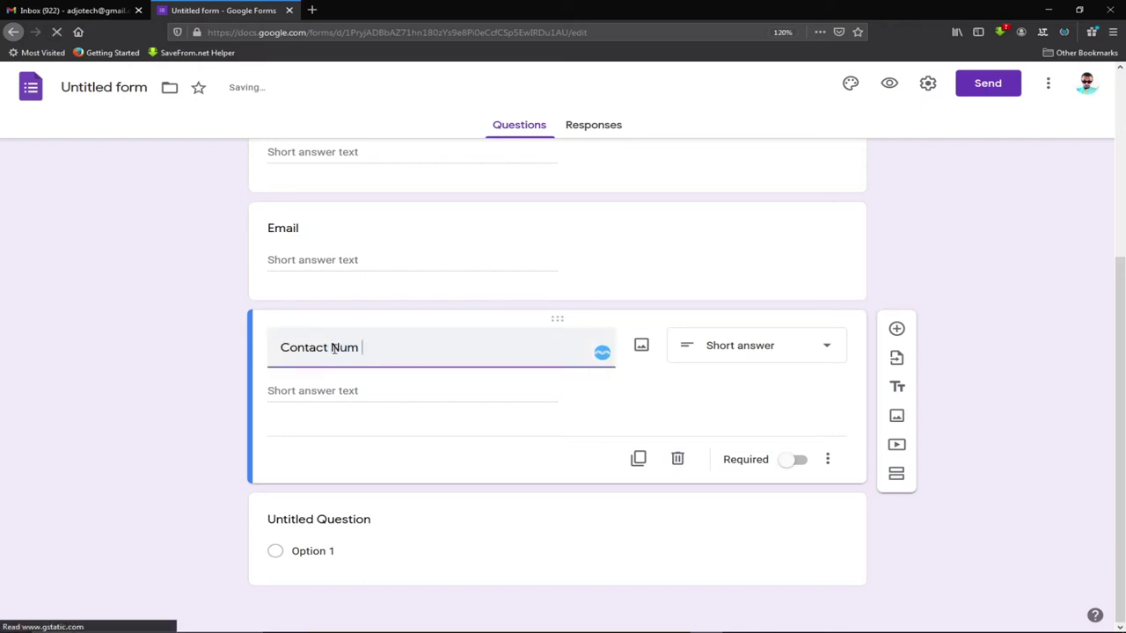
{"action": "type", "text": " bber"}
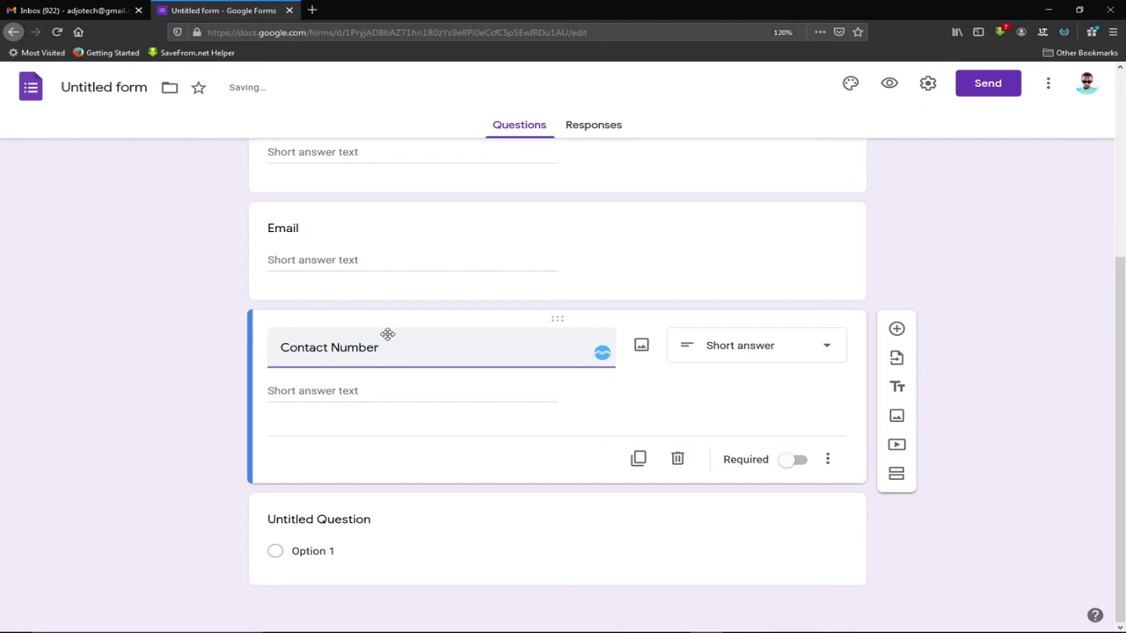
- Finish the Contact Number title and add a new question titled 'Gender'
{"action": "left_click", "coordinate": [651, 401]}
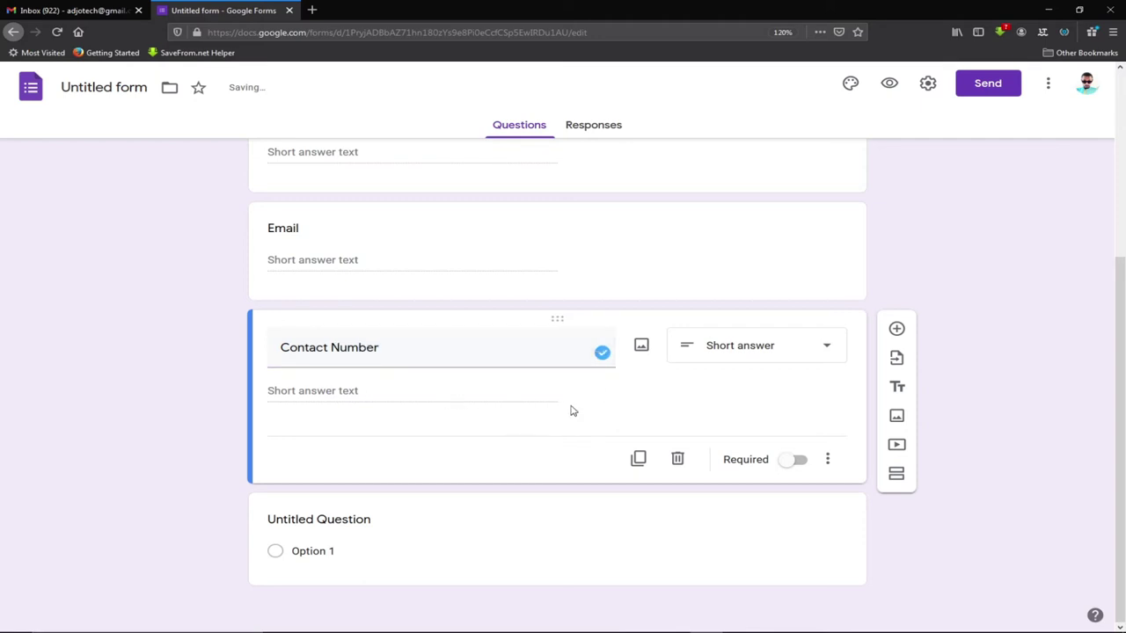
{"action": "left_click", "coordinate": [896, 329]}
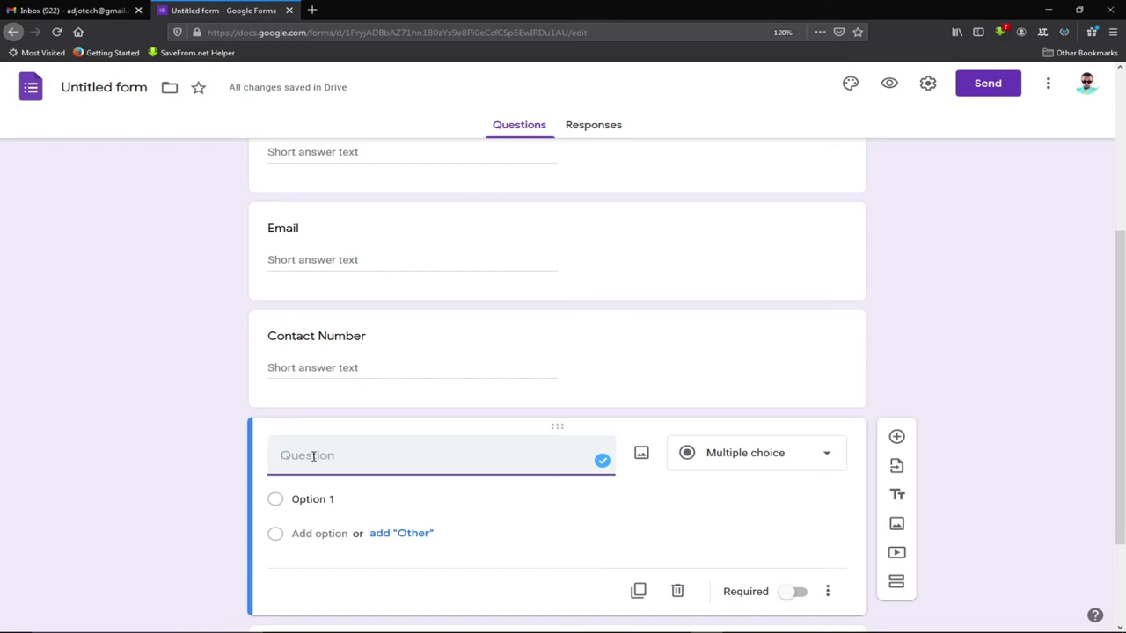
{"action": "type", "text": "Gren"}
{"action": "type", "text": "nder"}
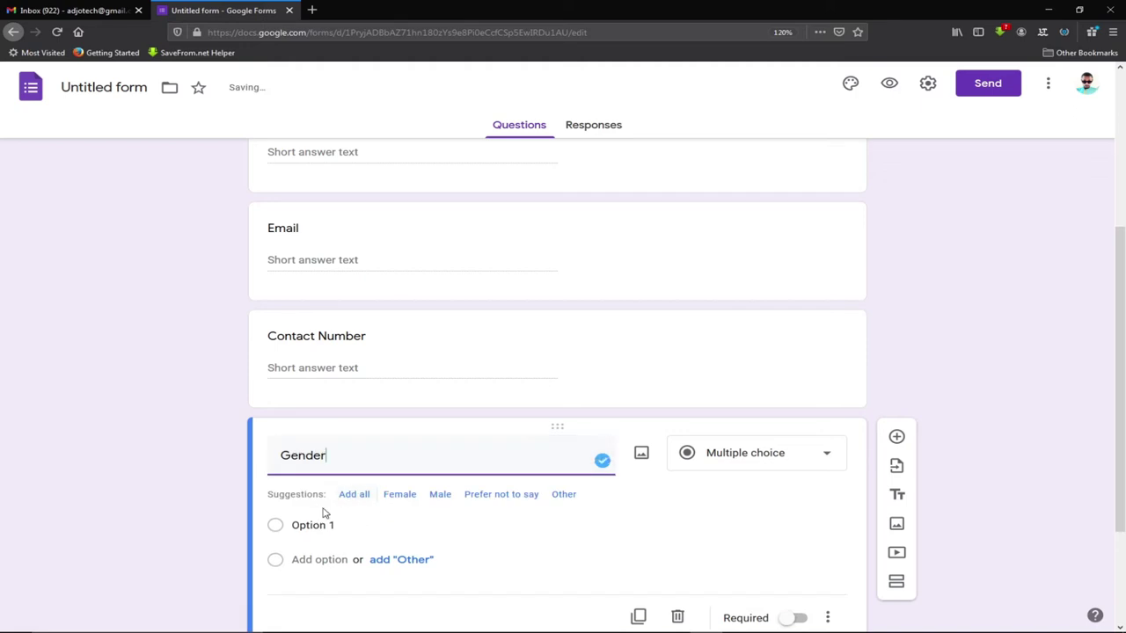
- Fill the Gender question's options with Male and Female
{"action": "left_click", "coordinate": [332, 525]}
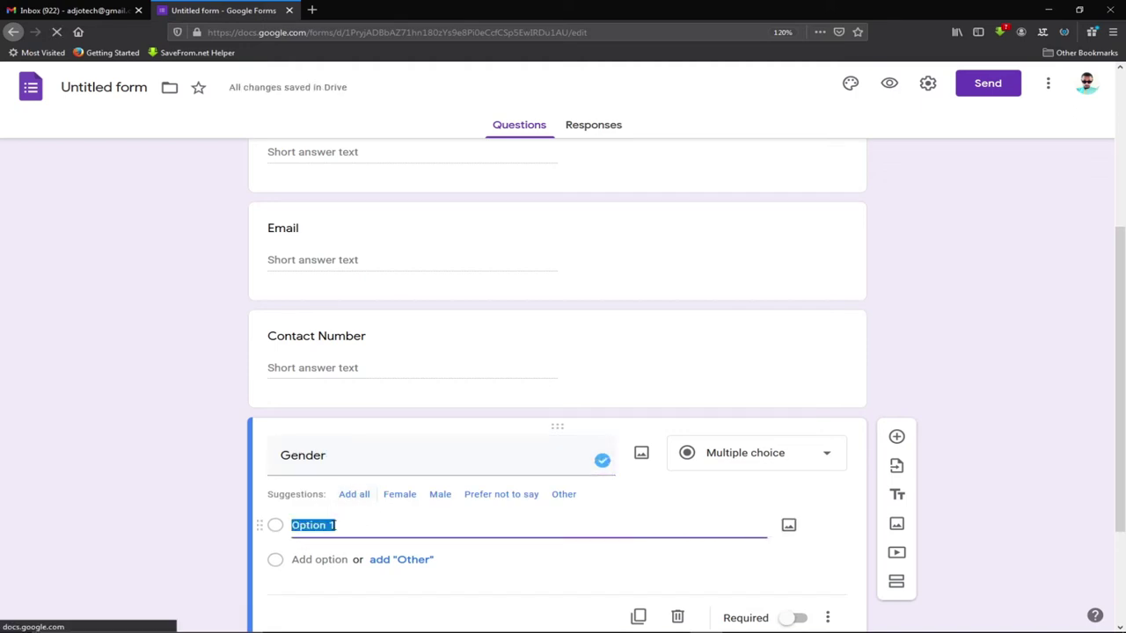
{"action": "left_click", "coordinate": [439, 497]}
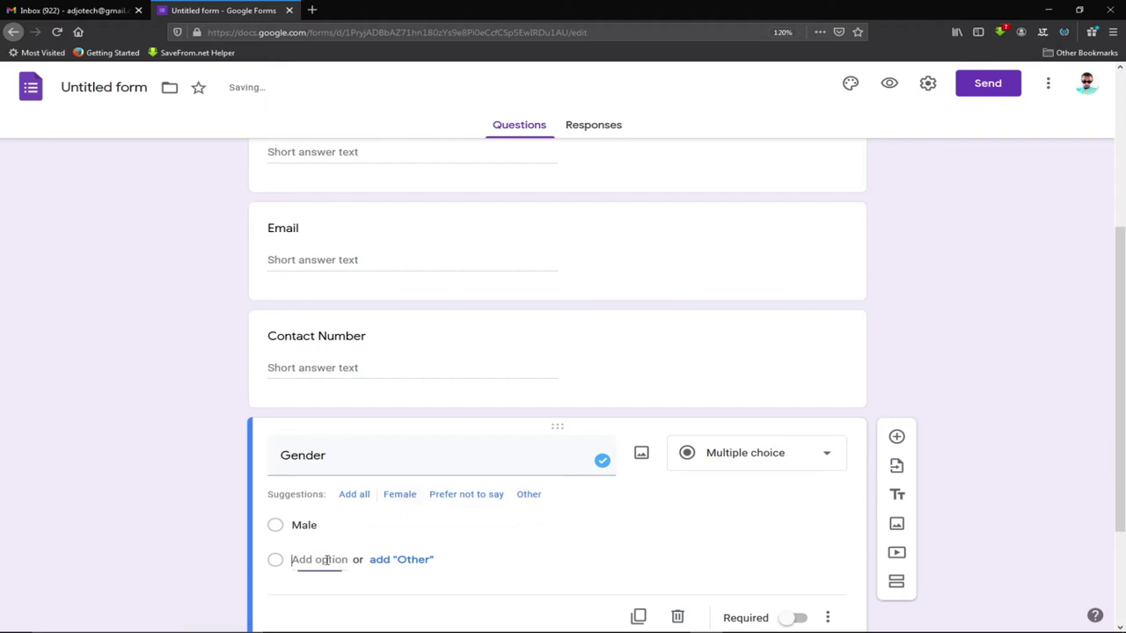
{"action": "left_click", "coordinate": [325, 559]}
{"action": "left_click", "coordinate": [398, 495]}
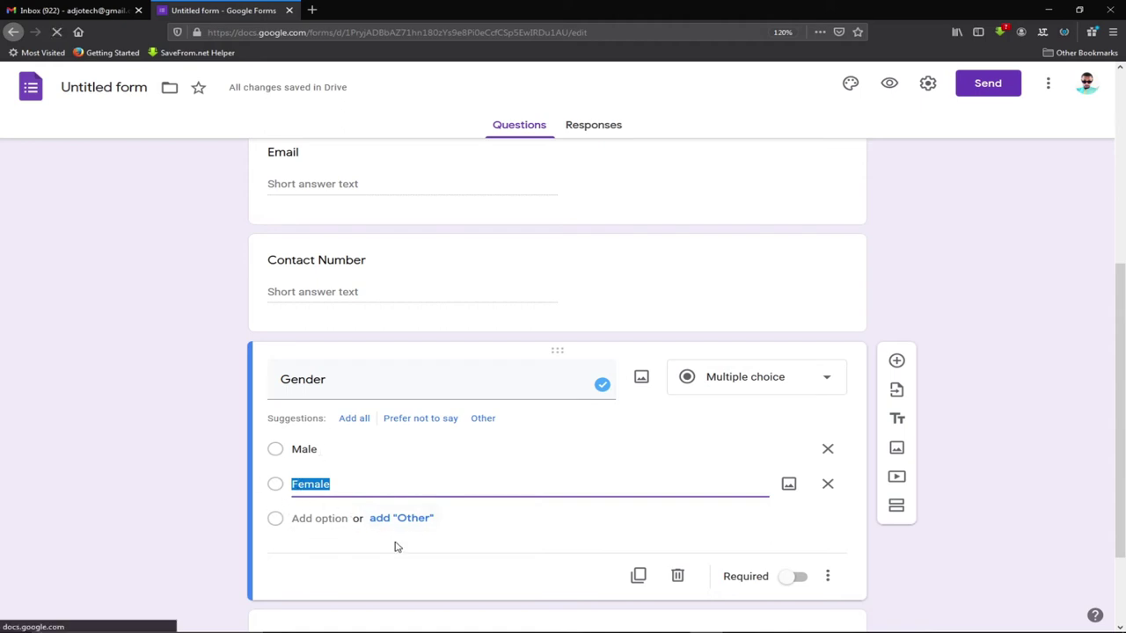
{"action": "left_click", "coordinate": [369, 570]}
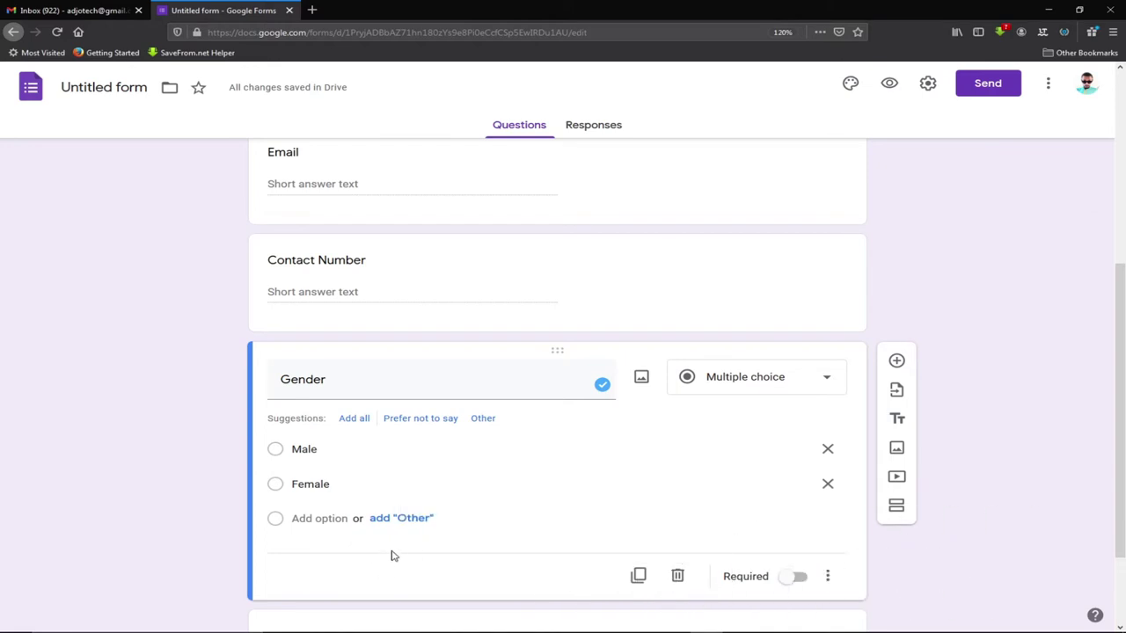
{"action": "scroll", "coordinate": [435, 546], "scroll_direction": "up", "scroll_amount": 5}
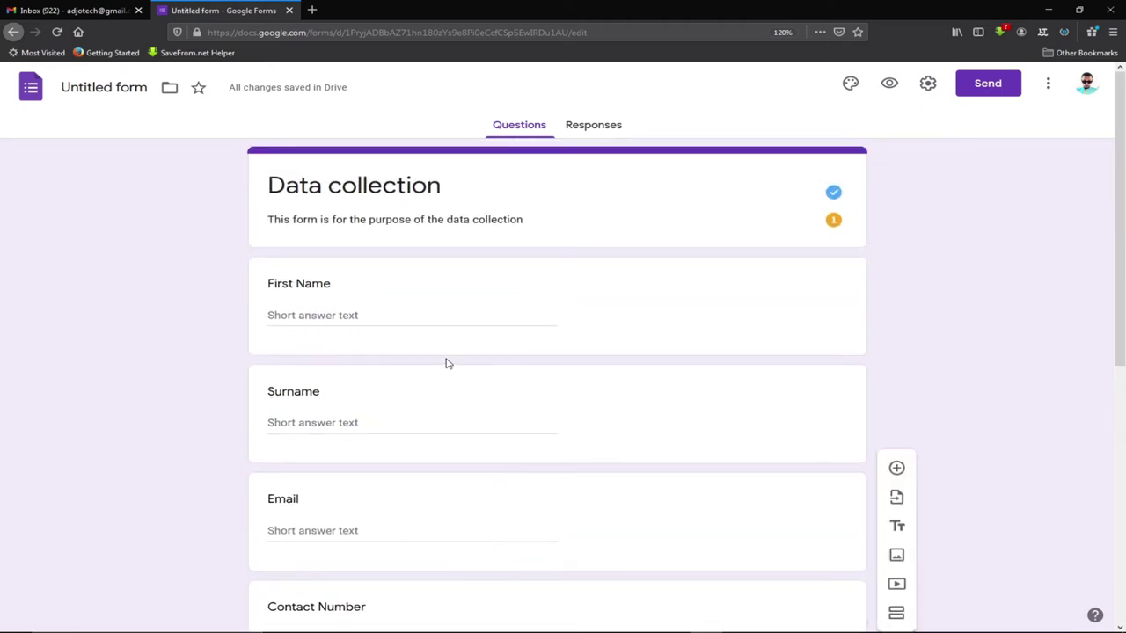
- Make the First Name and Email questions required
{"action": "left_click", "coordinate": [396, 301]}
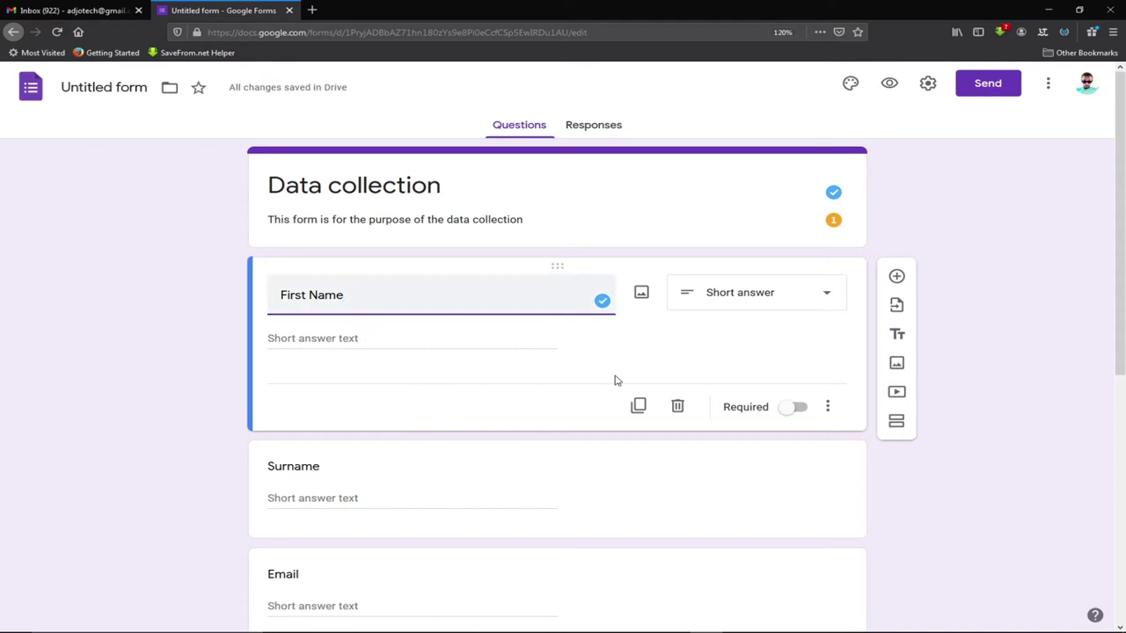
{"action": "left_click", "coordinate": [792, 412]}
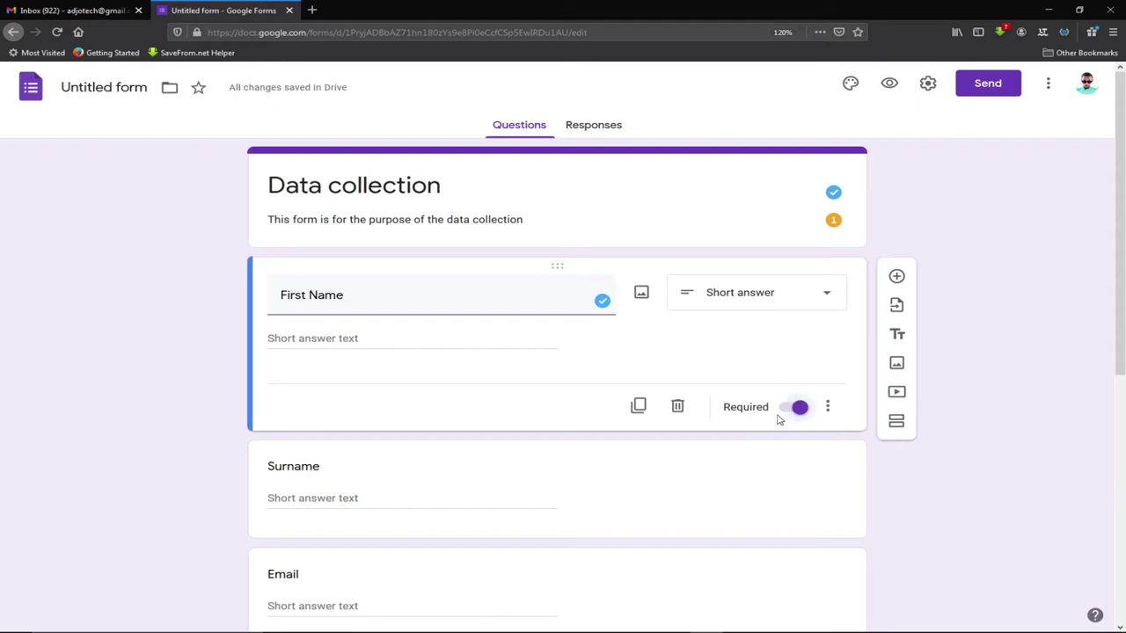
{"action": "scroll", "coordinate": [423, 349], "scroll_direction": "down", "scroll_amount": 3}
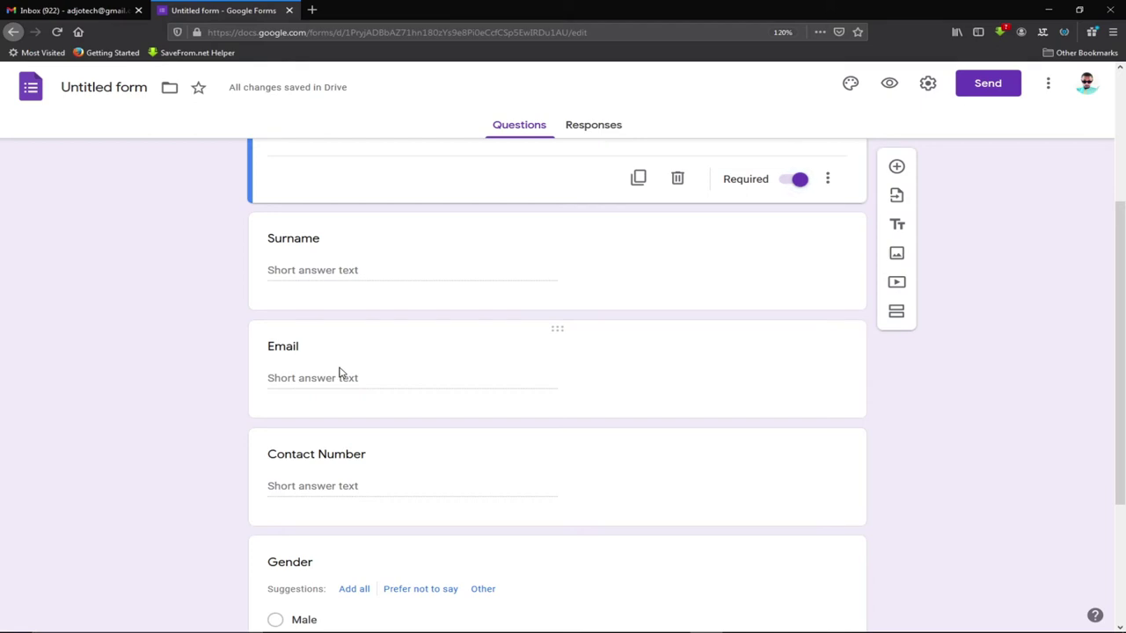
{"action": "left_click", "coordinate": [340, 373]}
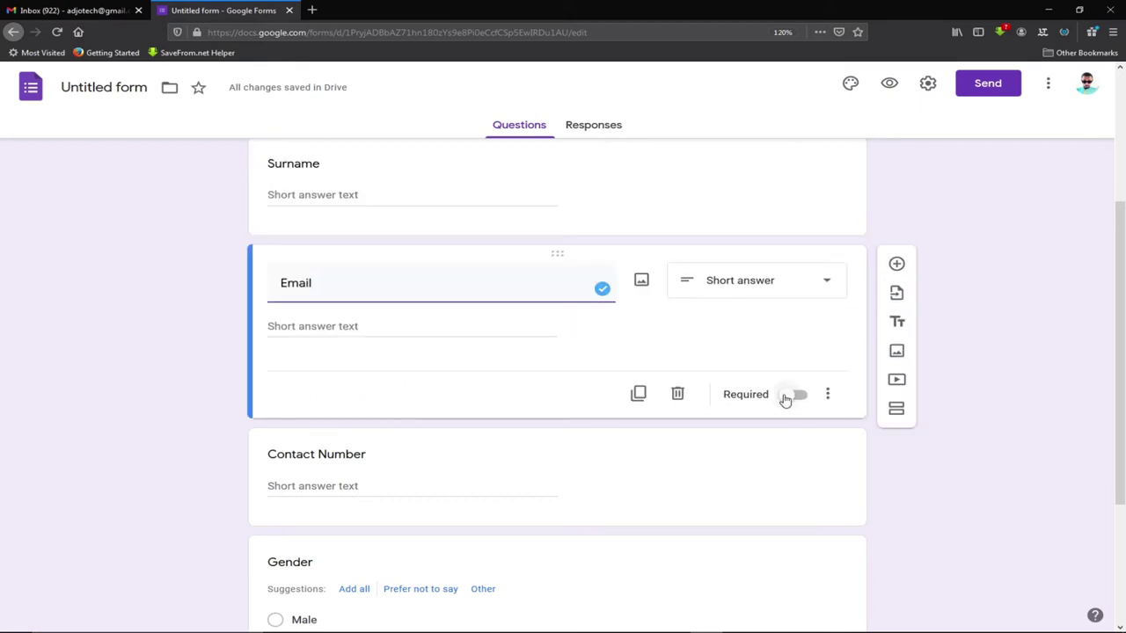
{"action": "left_click", "coordinate": [787, 396]}
- Make Contact Number required and add a blank question below it
{"action": "scroll", "coordinate": [585, 436], "scroll_direction": "down", "scroll_amount": 2}
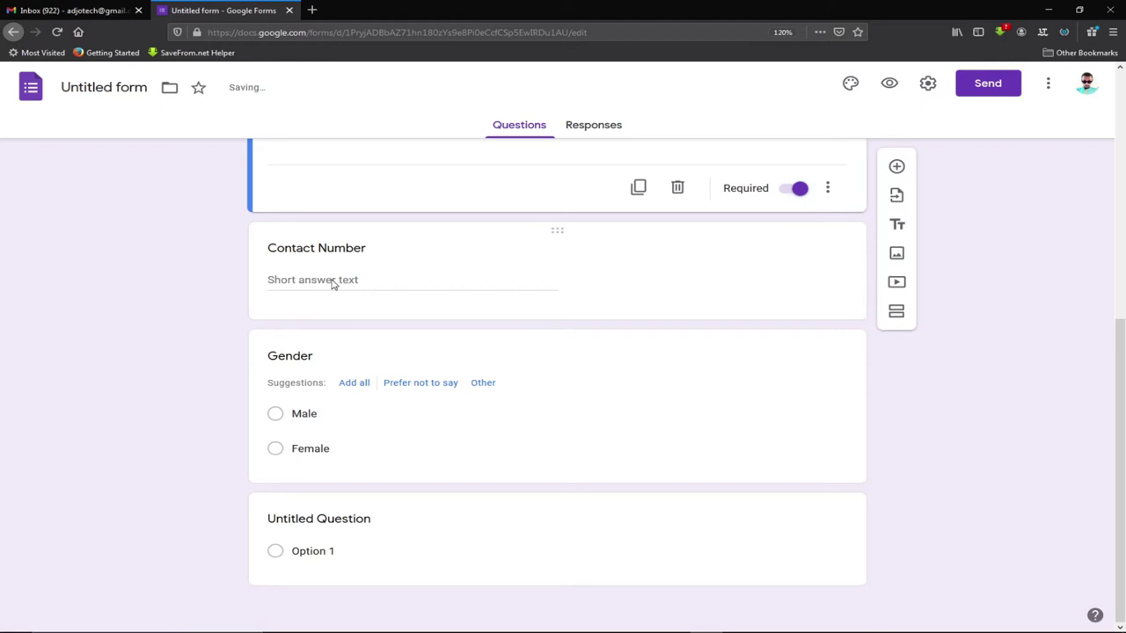
{"action": "left_click", "coordinate": [395, 267]}
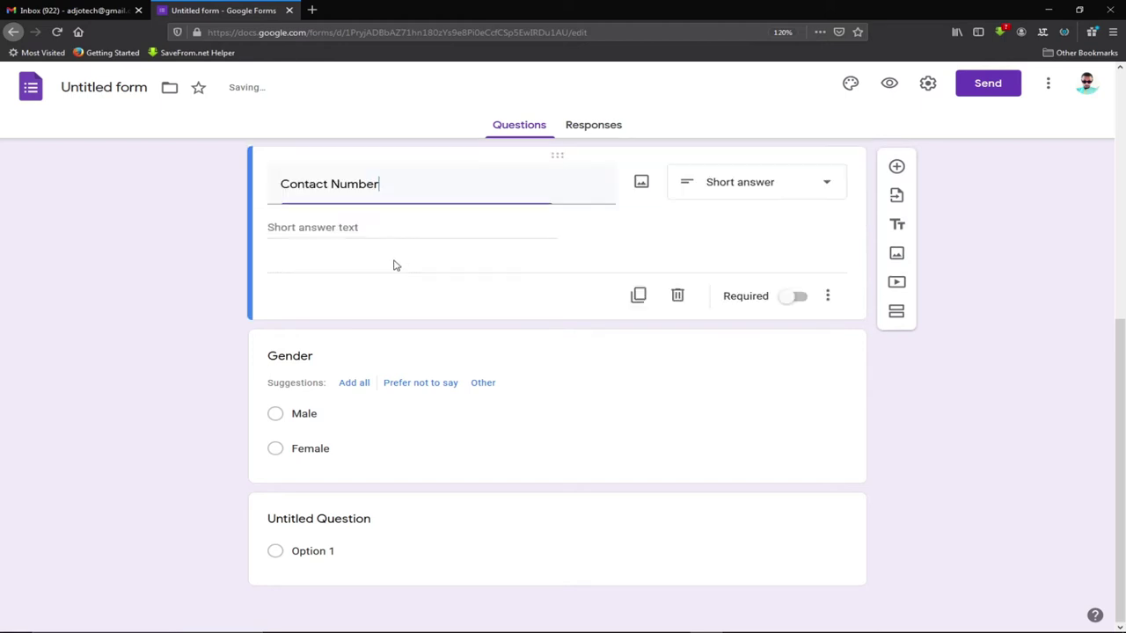
{"action": "left_click", "coordinate": [789, 299]}
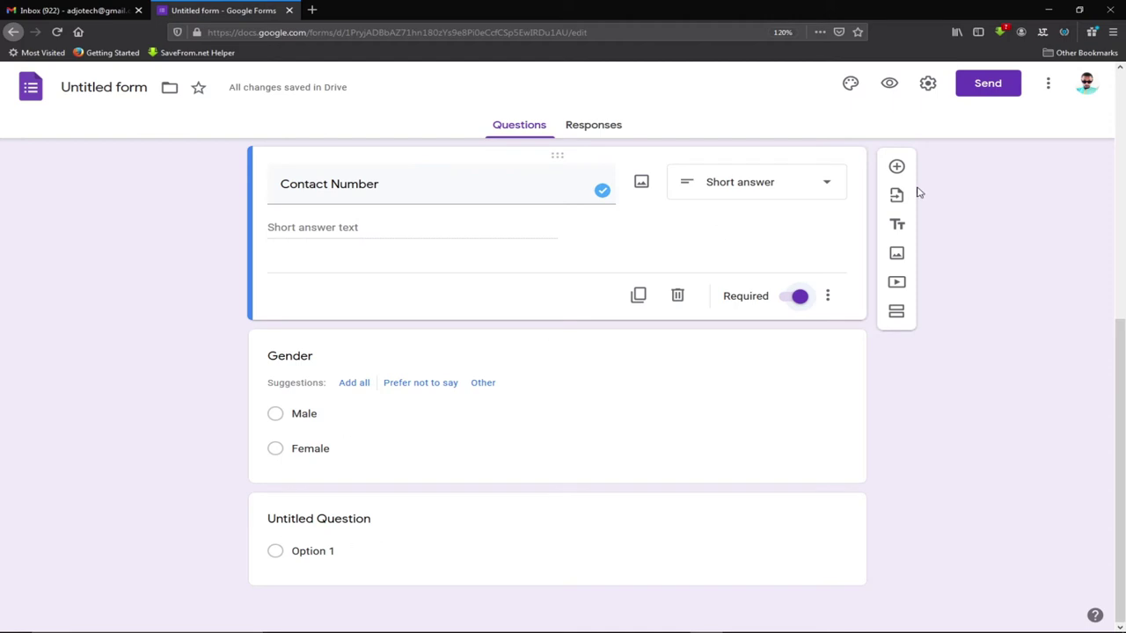
{"action": "left_click", "coordinate": [896, 166]}
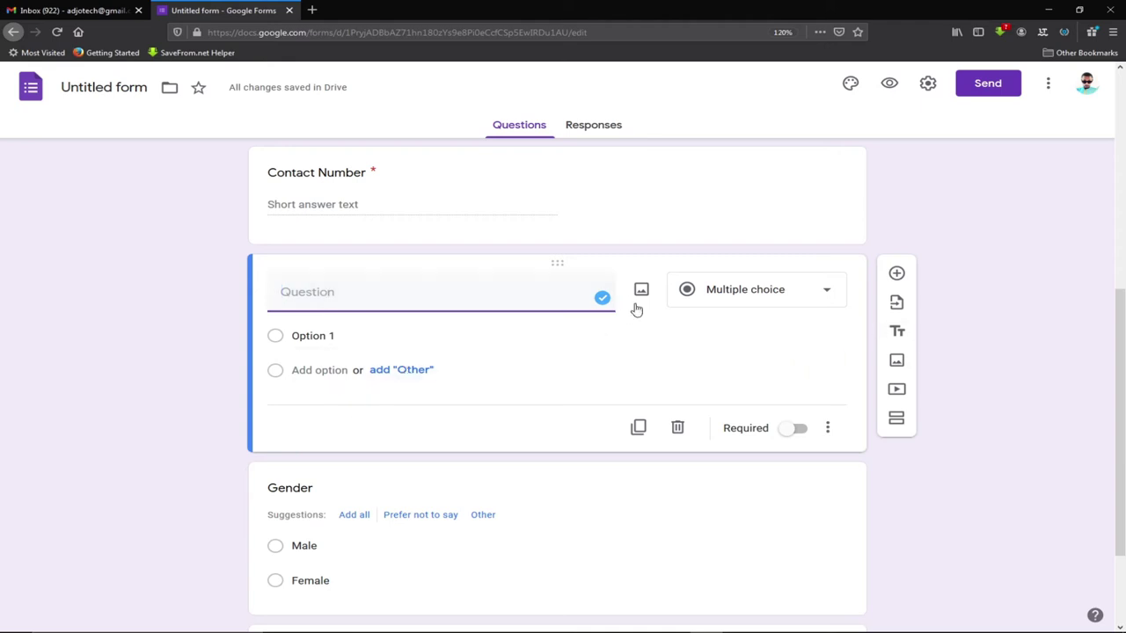
- Move the new question below Gender and title it 'Upload CV'
{"action": "left_click_drag", "start_coordinate": [559, 265], "coordinate": [528, 431]}
{"action": "left_click", "coordinate": [387, 455]}
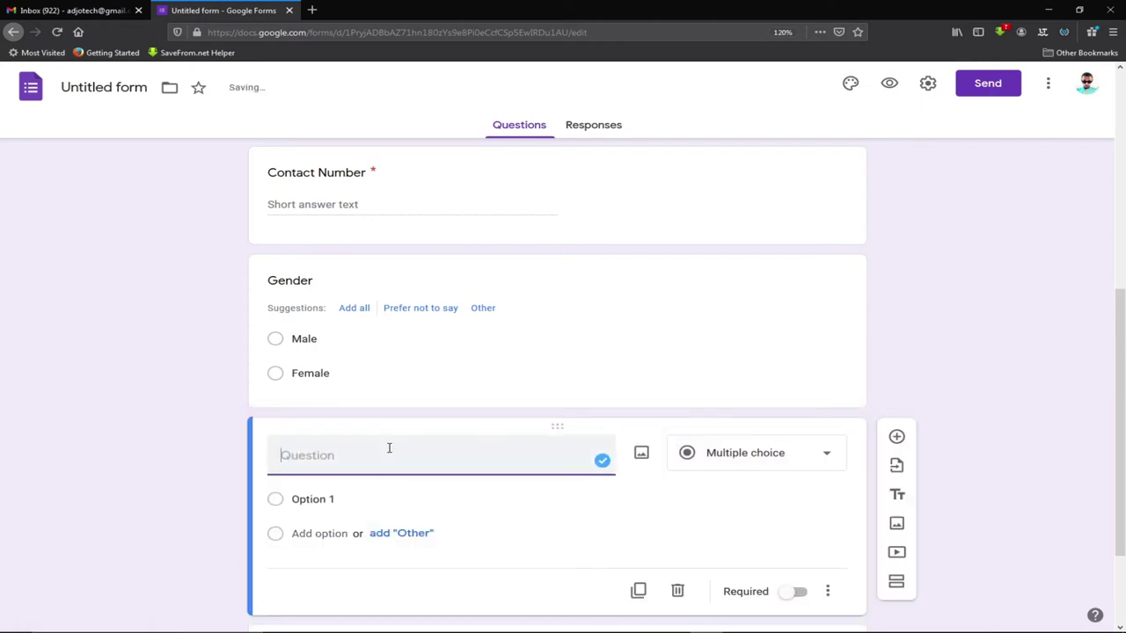
{"action": "type", "text": "Uploa"}
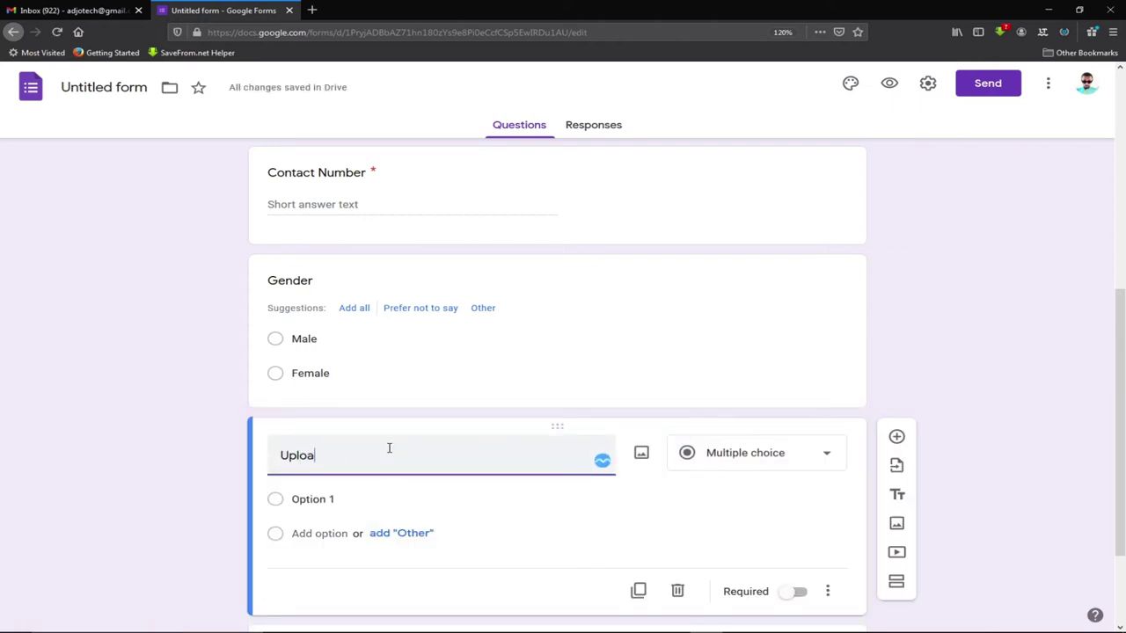
{"action": "type", "text": "d CV"}
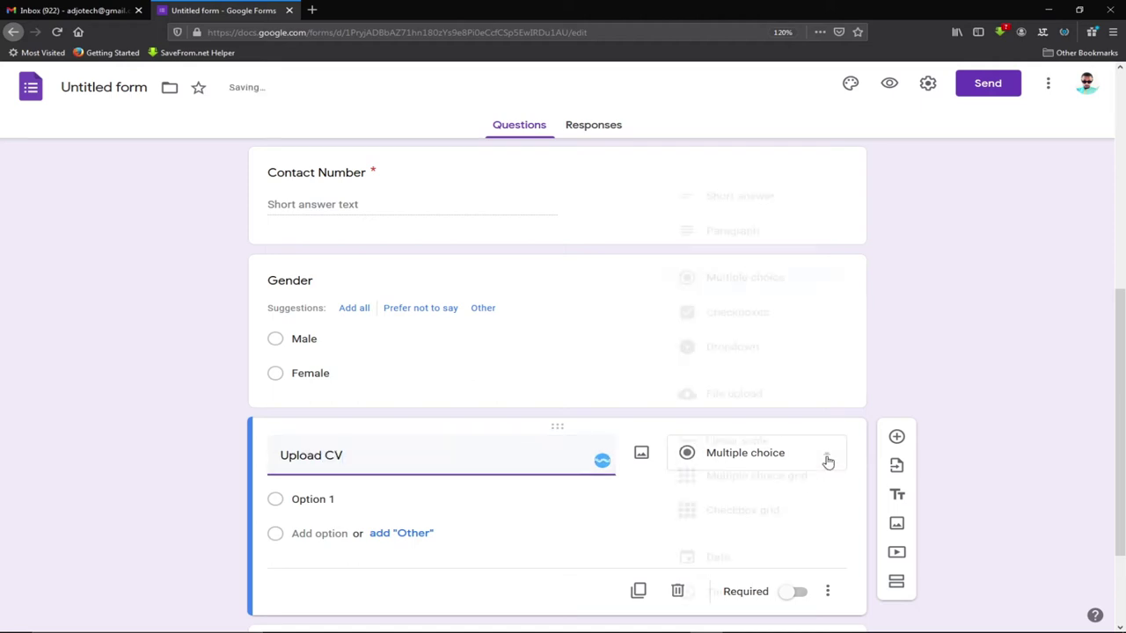
- Make Upload CV a File upload question, accepting the Drive upload notice
{"action": "left_click", "coordinate": [827, 461]}
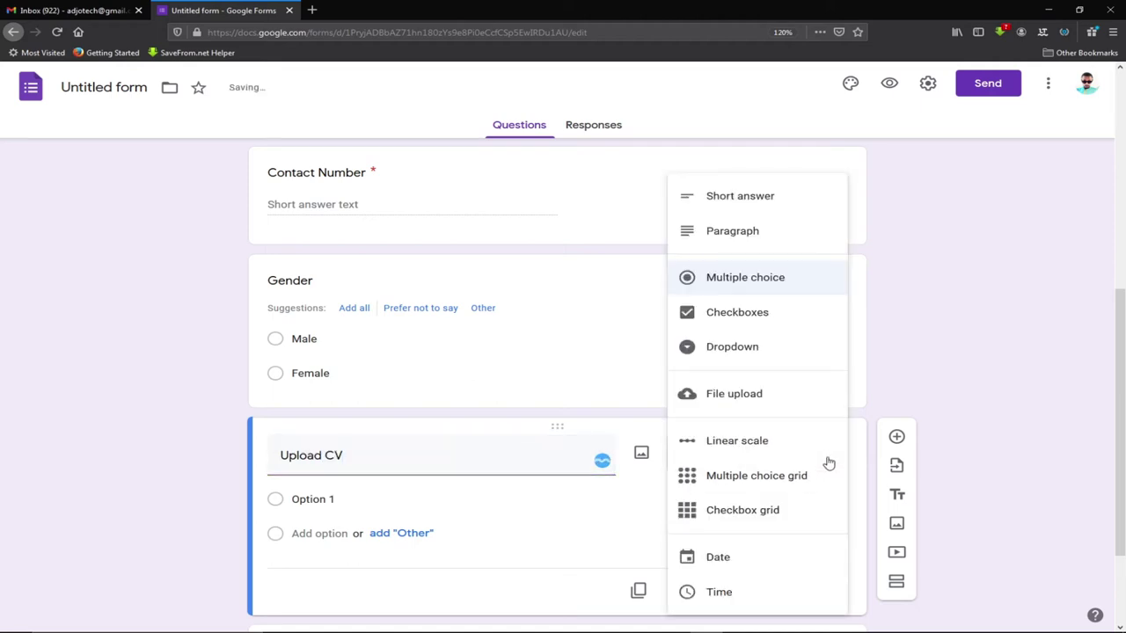
{"action": "left_click", "coordinate": [734, 396]}
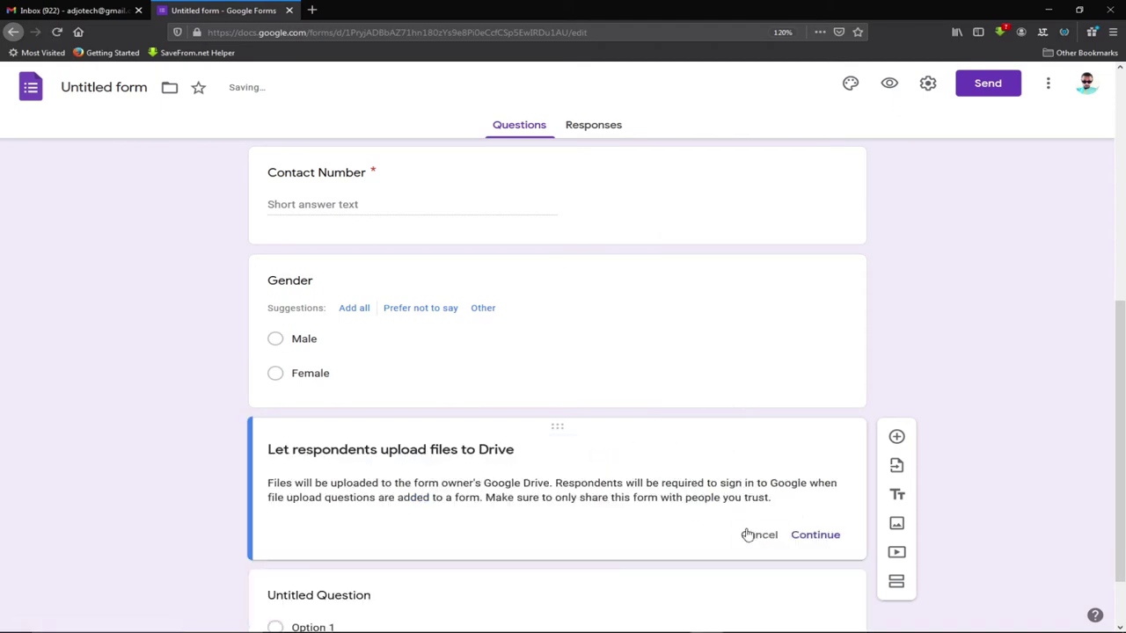
{"action": "left_click", "coordinate": [810, 538]}
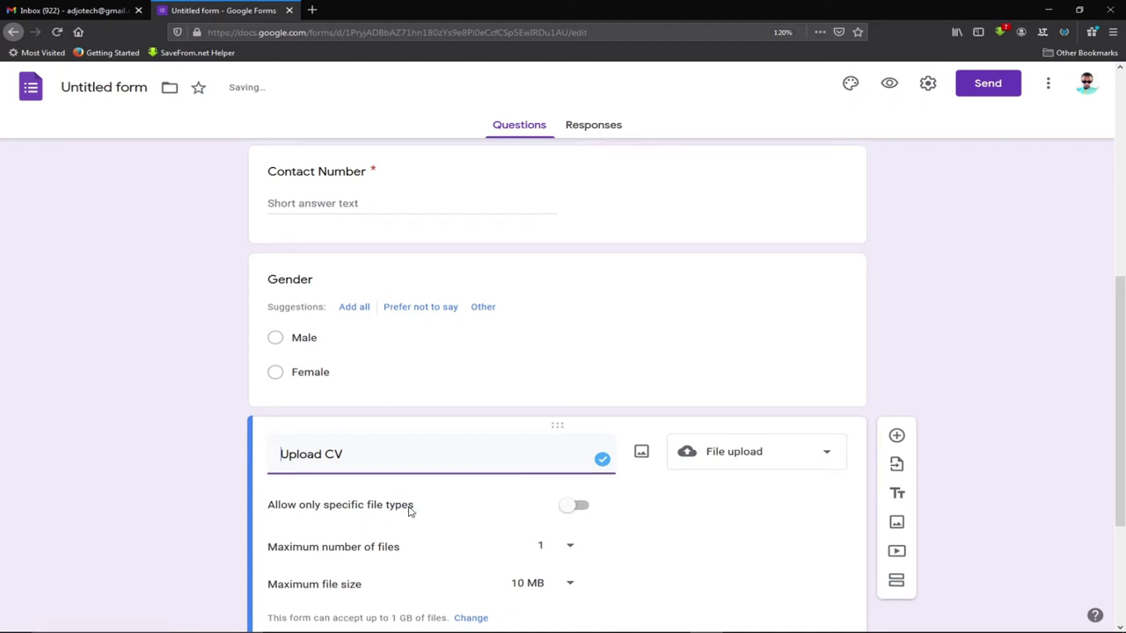
- Restrict Upload CV to PDF, Document and Image file types only
{"action": "scroll", "coordinate": [552, 505], "scroll_direction": "down", "scroll_amount": 2}
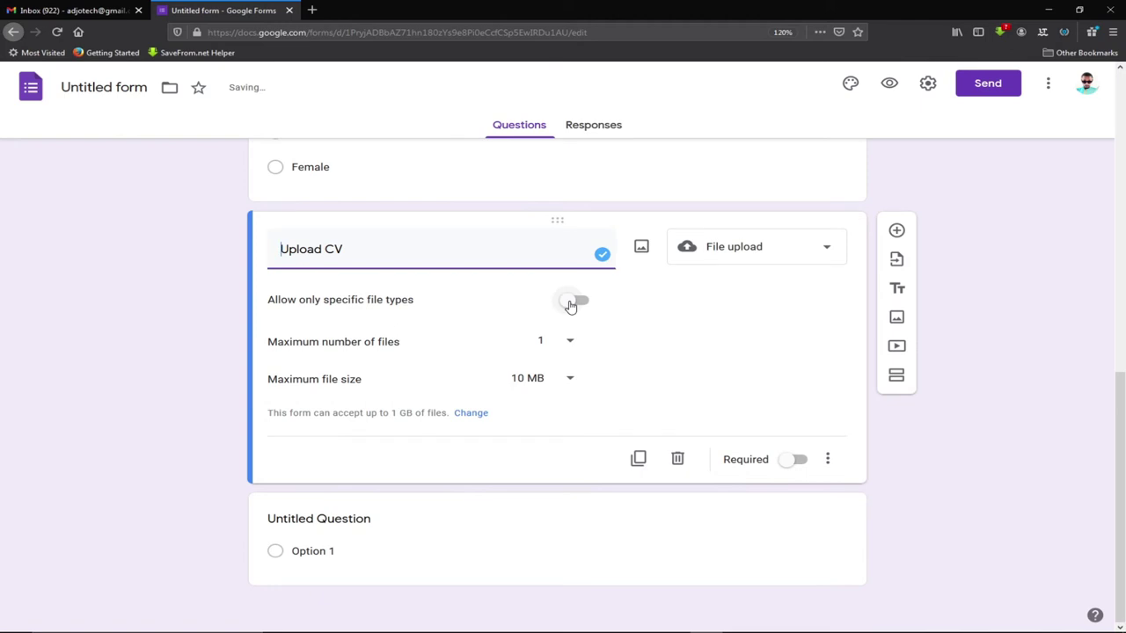
{"action": "left_click", "coordinate": [572, 303]}
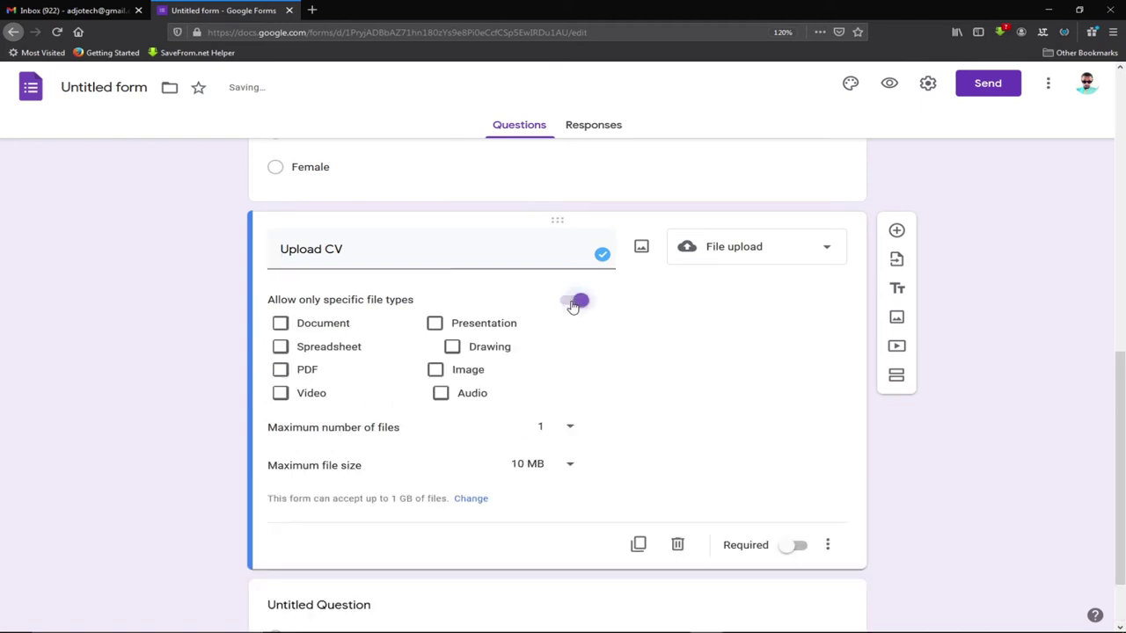
{"action": "left_click", "coordinate": [280, 368]}
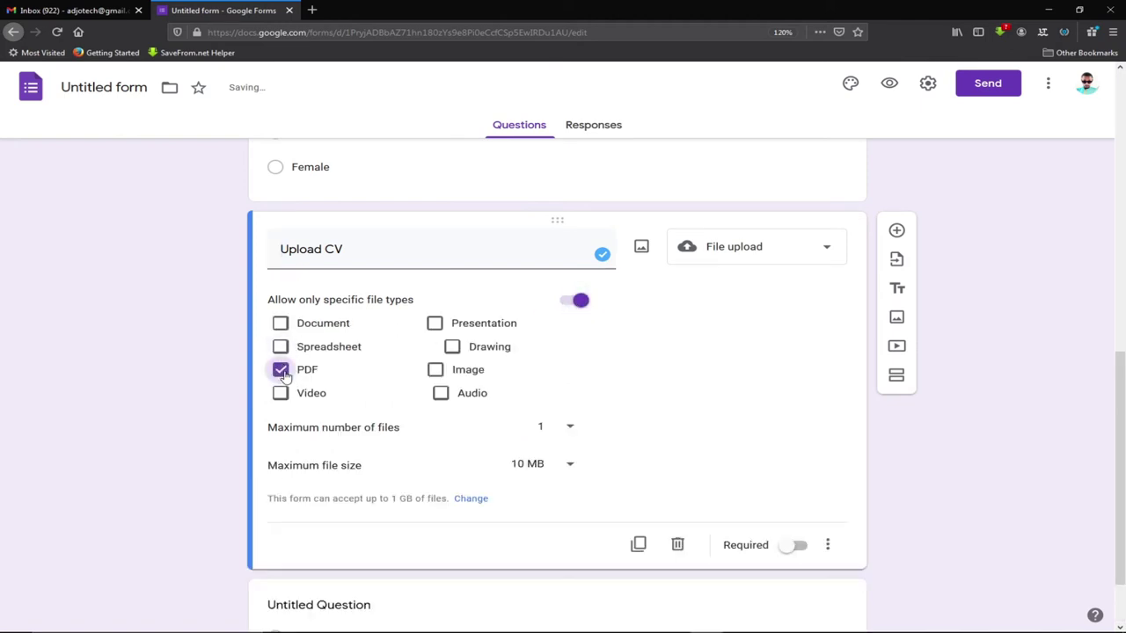
{"action": "left_click", "coordinate": [280, 324]}
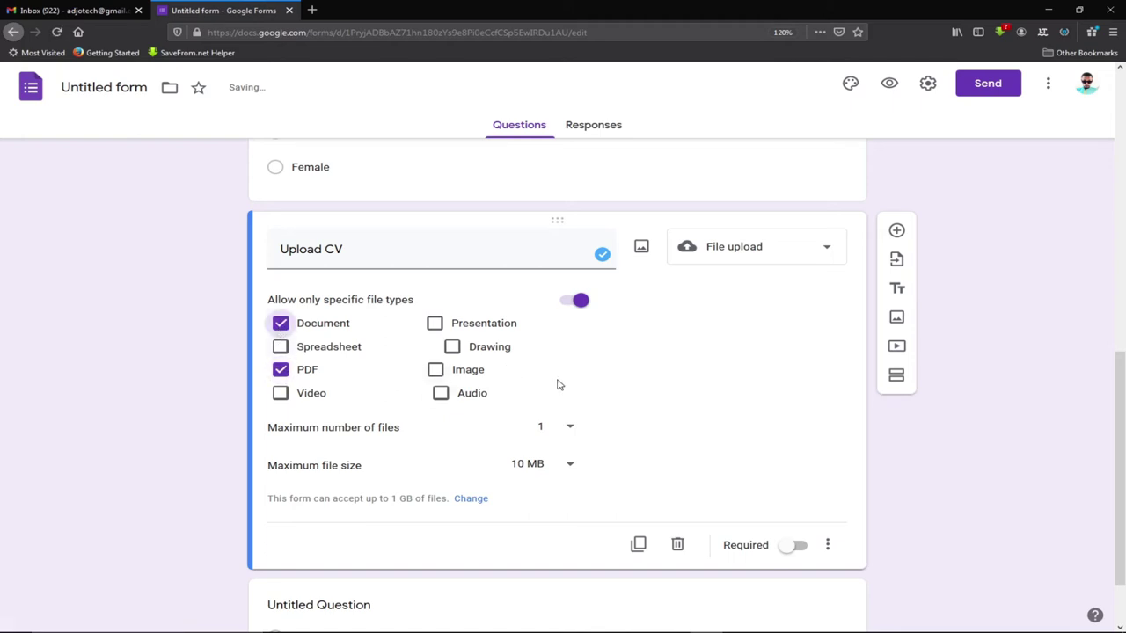
{"action": "left_click", "coordinate": [435, 371]}
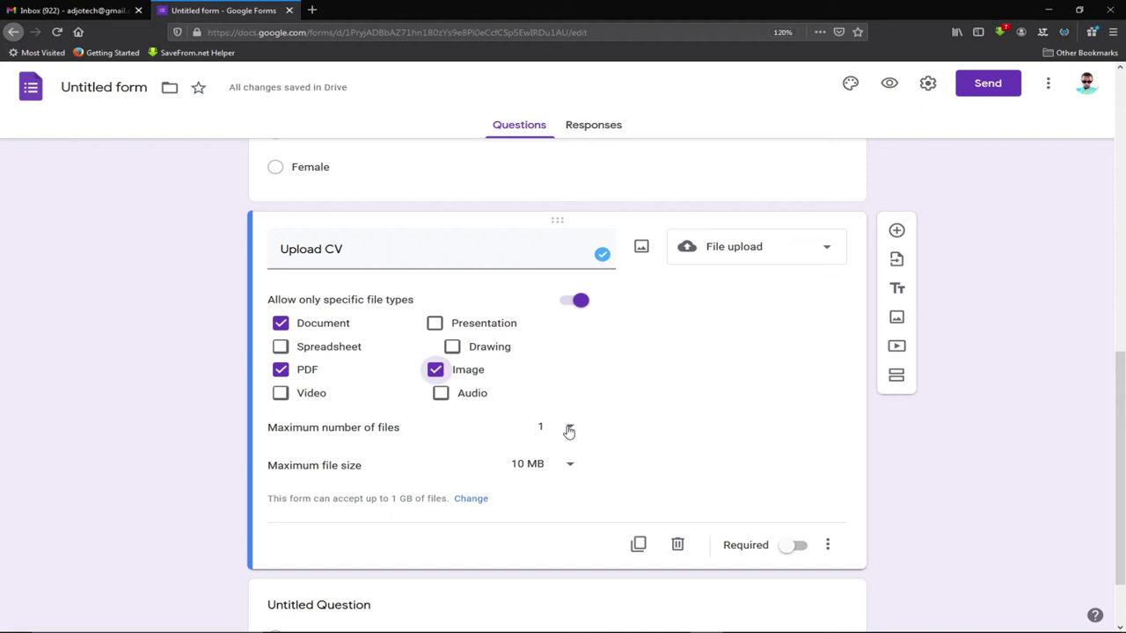
- Lower the Upload CV maximum file size to 1 MB
{"action": "left_click", "coordinate": [567, 466]}
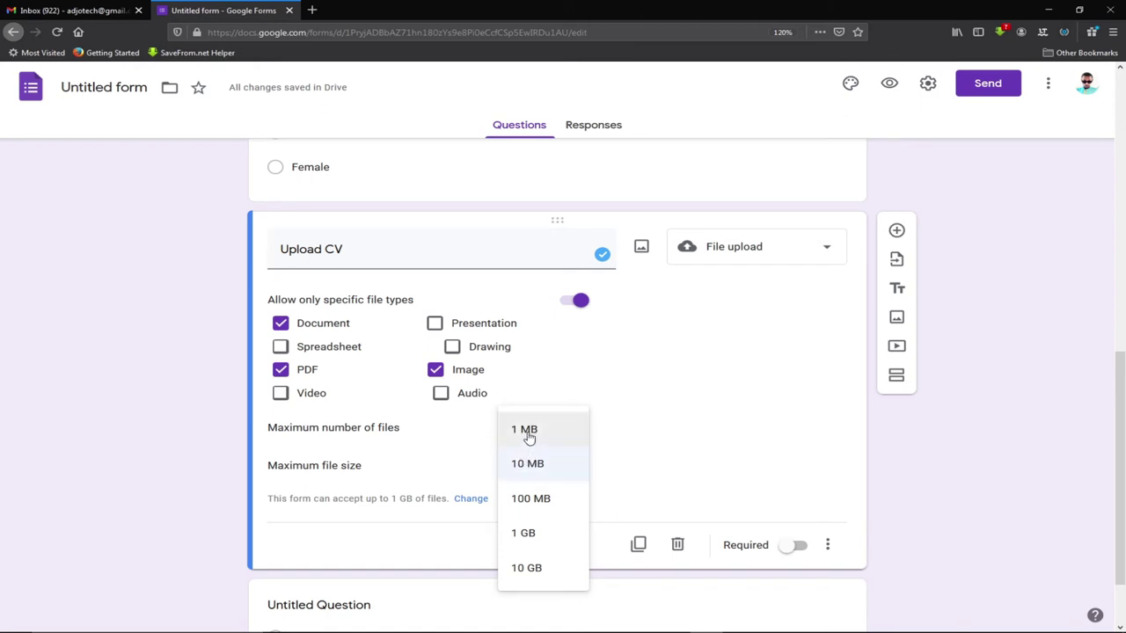
{"action": "left_click", "coordinate": [526, 432]}
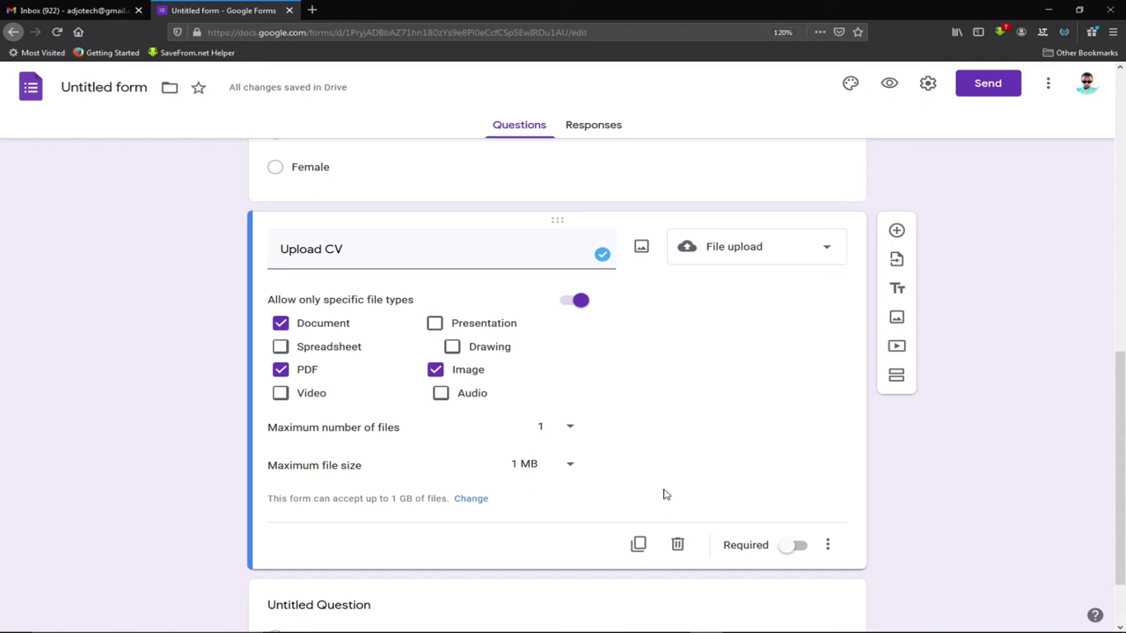
{"action": "scroll", "coordinate": [519, 502], "scroll_direction": "down", "scroll_amount": 2}
{"action": "scroll", "coordinate": [519, 495], "scroll_direction": "up", "scroll_amount": 10}
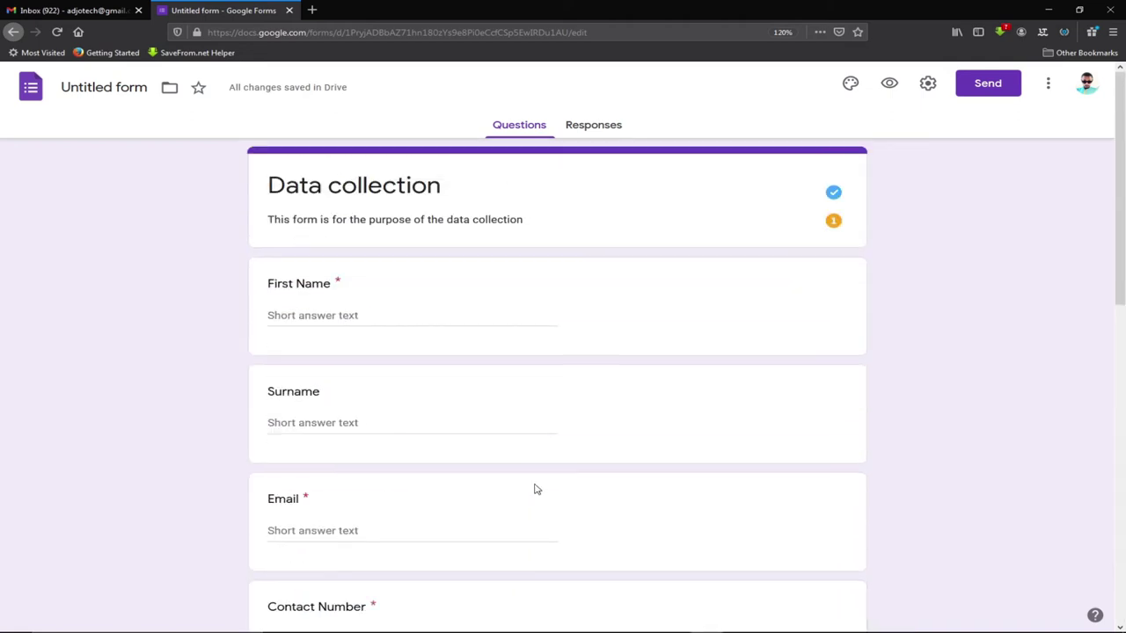
- Open the respondent preview of the Data collection form in a new tab
{"action": "scroll", "coordinate": [766, 453], "scroll_direction": "down", "scroll_amount": 3}
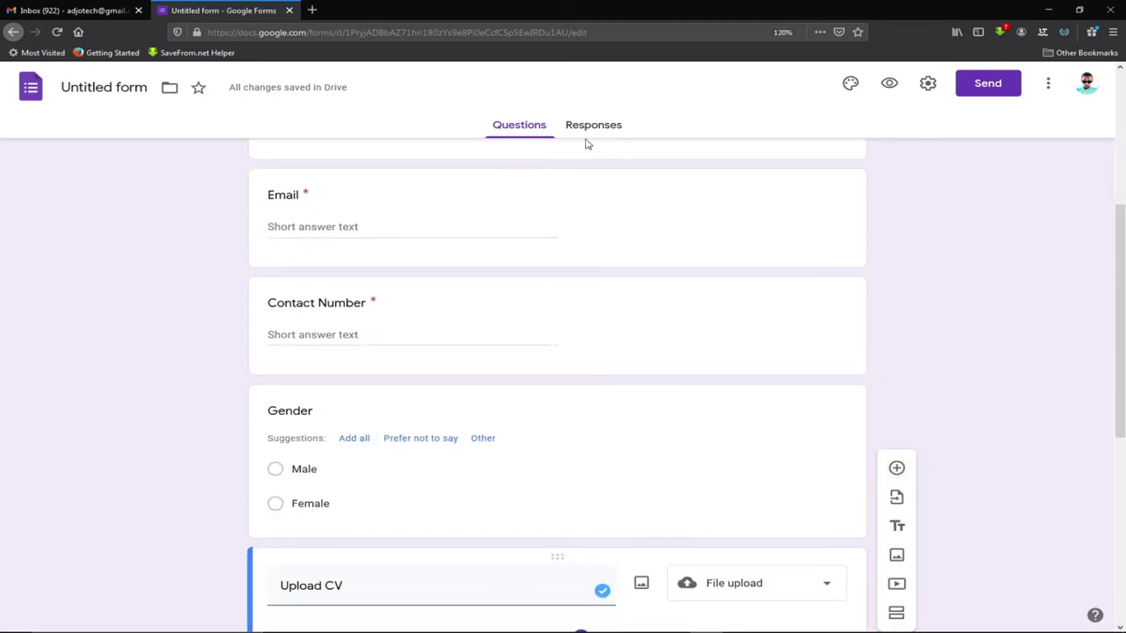
{"action": "left_click", "coordinate": [889, 88]}
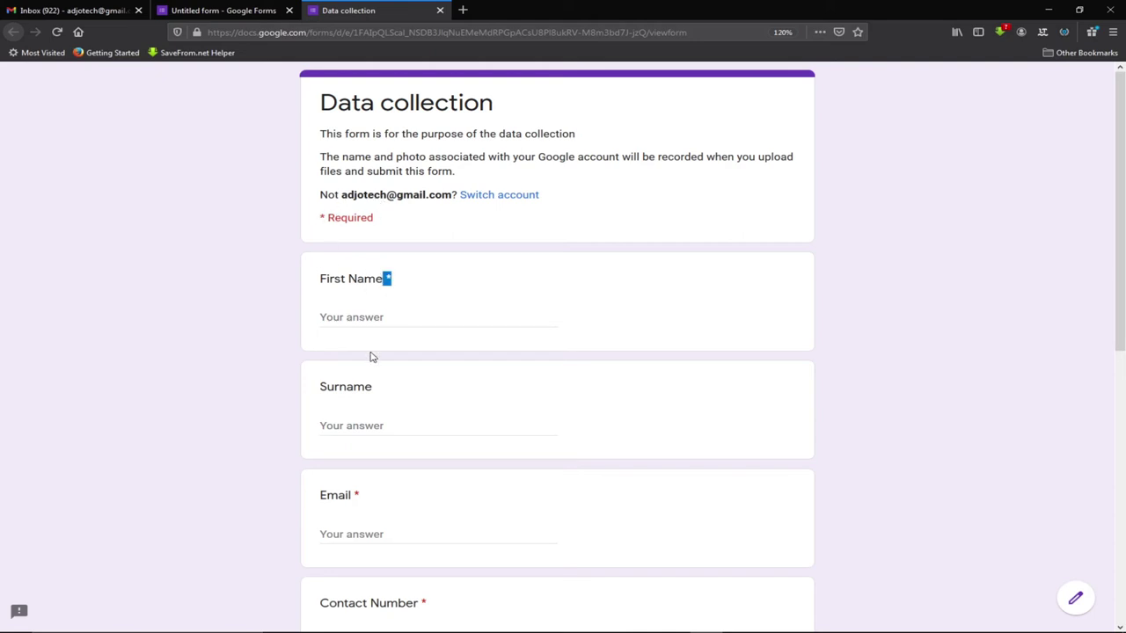
{"action": "scroll", "coordinate": [377, 334], "scroll_direction": "down", "scroll_amount": 4}
{"action": "scroll", "coordinate": [384, 276], "scroll_direction": "up", "scroll_amount": 3}
{"action": "scroll", "coordinate": [384, 275], "scroll_direction": "up", "scroll_amount": 1}
- Try the First Name and Surname answer fields in the preview
{"action": "left_click", "coordinate": [353, 317]}
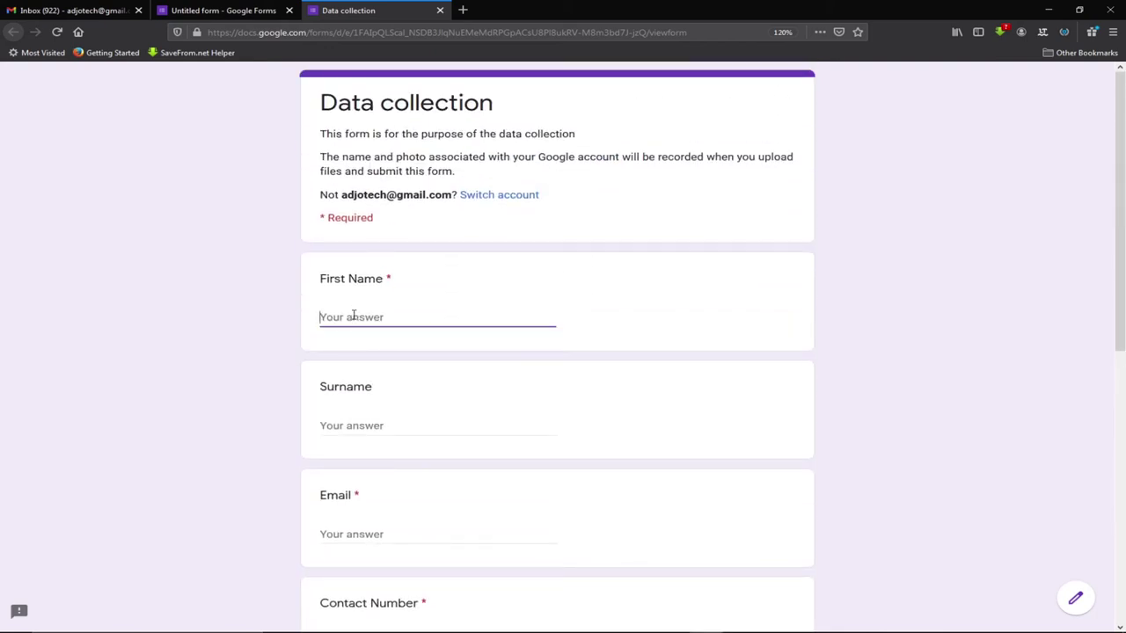
{"action": "left_click", "coordinate": [355, 425]}
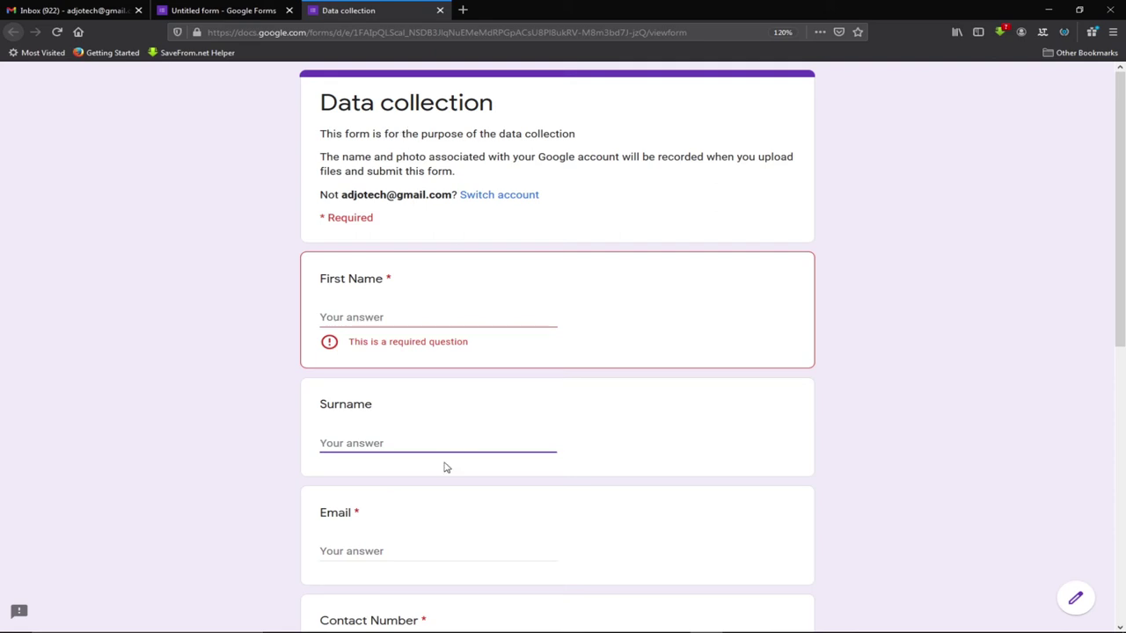
{"action": "scroll", "coordinate": [439, 462], "scroll_direction": "down", "scroll_amount": 5}
{"action": "scroll", "coordinate": [398, 573], "scroll_direction": "down", "scroll_amount": 2}
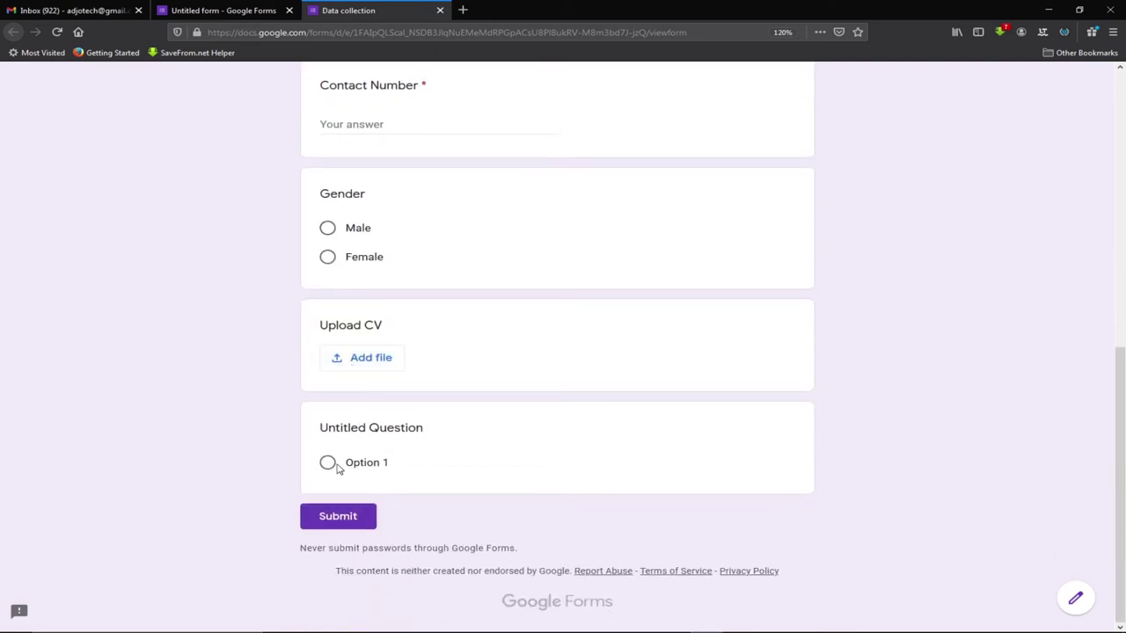
{"action": "key", "text": "Tab"}
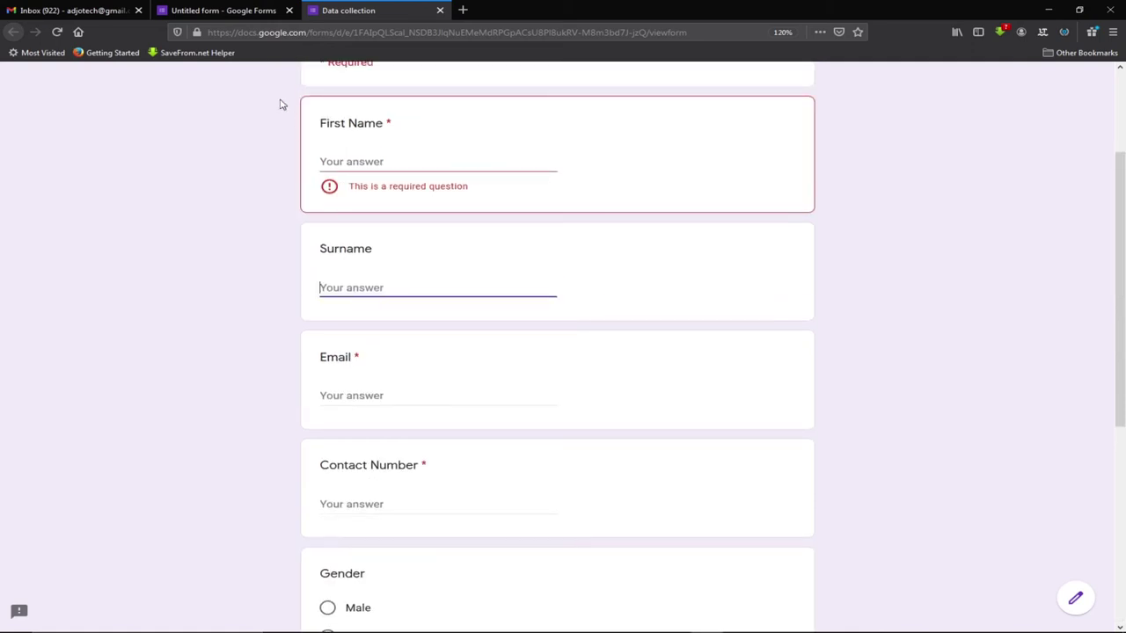
- Close the preview, confirm Responses shows 0 responses, then go back to Questions
{"action": "left_click", "coordinate": [440, 10]}
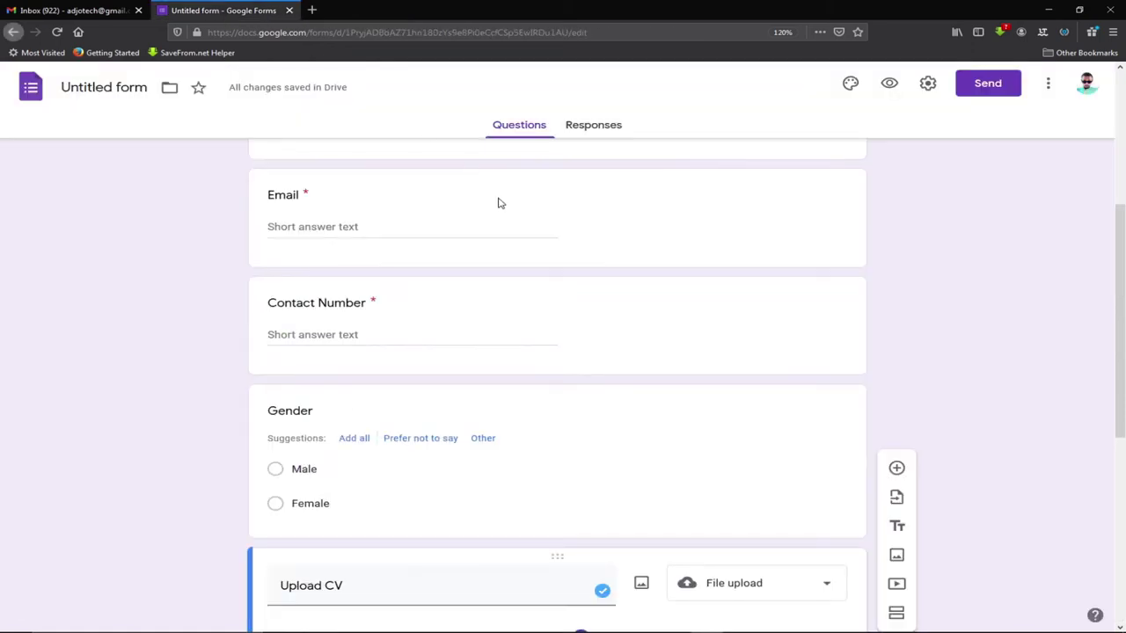
{"action": "left_click", "coordinate": [606, 132]}
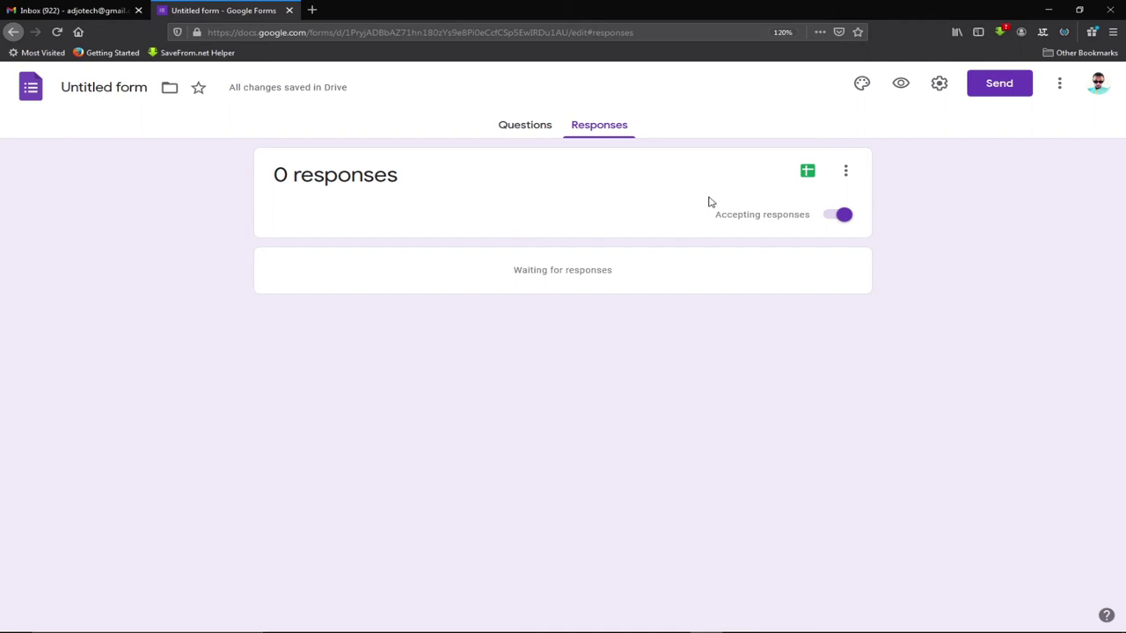
{"action": "left_click", "coordinate": [526, 126]}
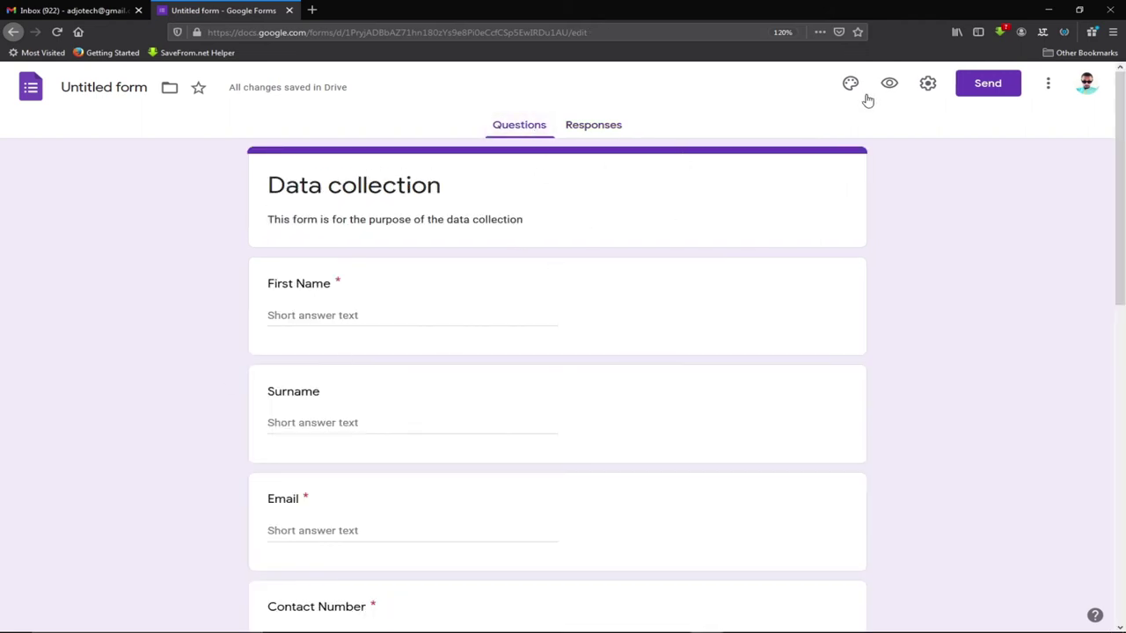
- Insert the guitar picture from Themes as the form's header image
{"action": "left_click", "coordinate": [851, 88]}
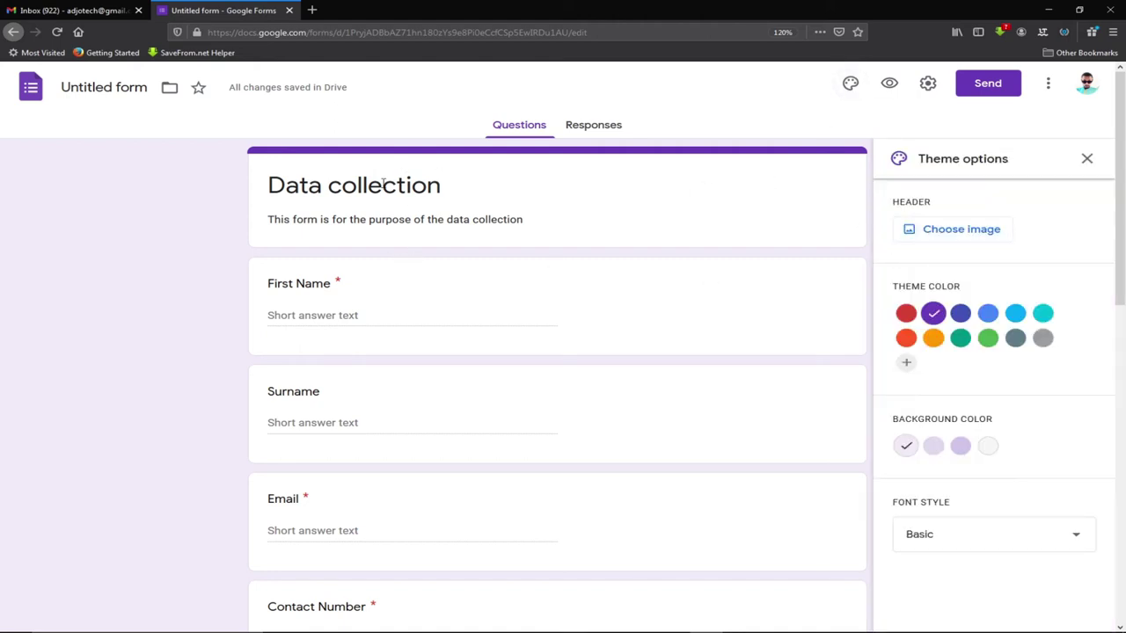
{"action": "left_click", "coordinate": [940, 232]}
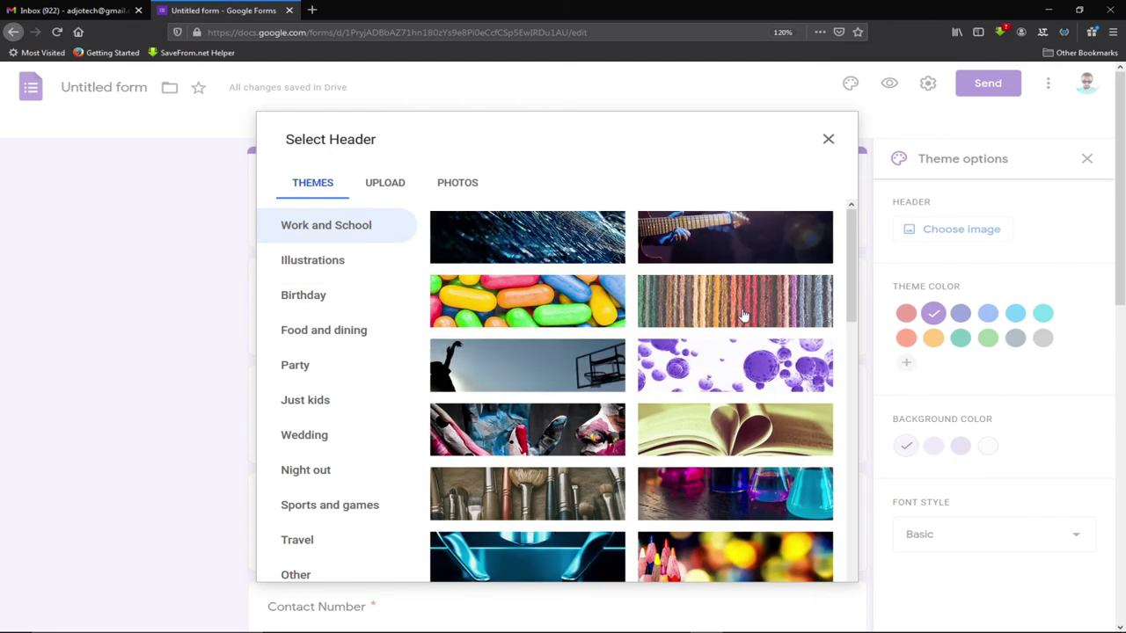
{"action": "left_click", "coordinate": [731, 238]}
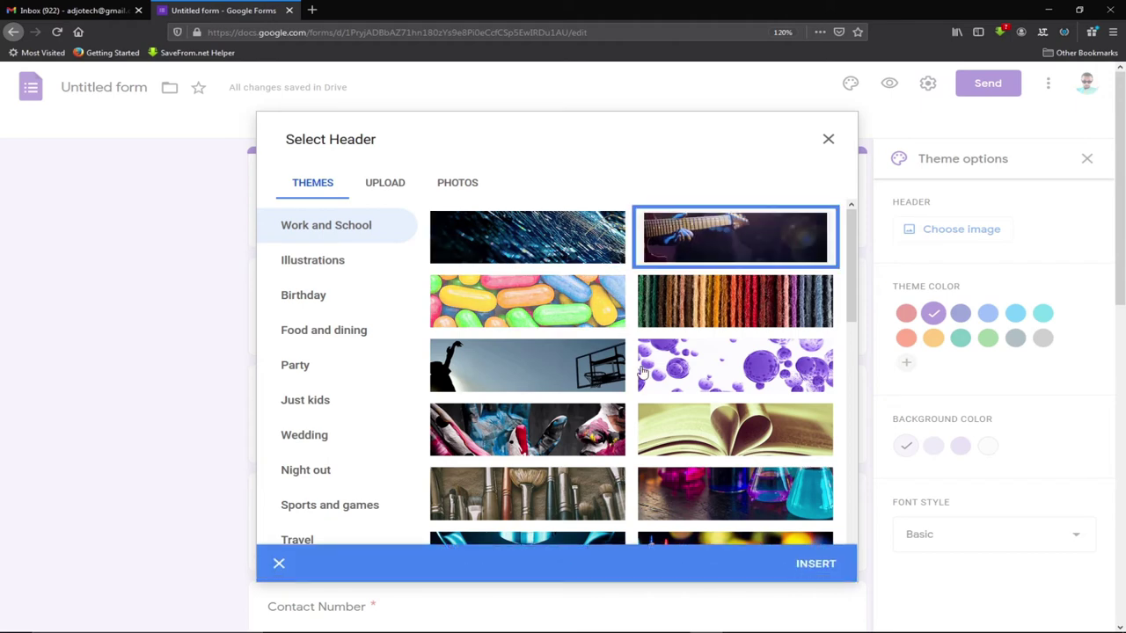
{"action": "left_click", "coordinate": [815, 567]}
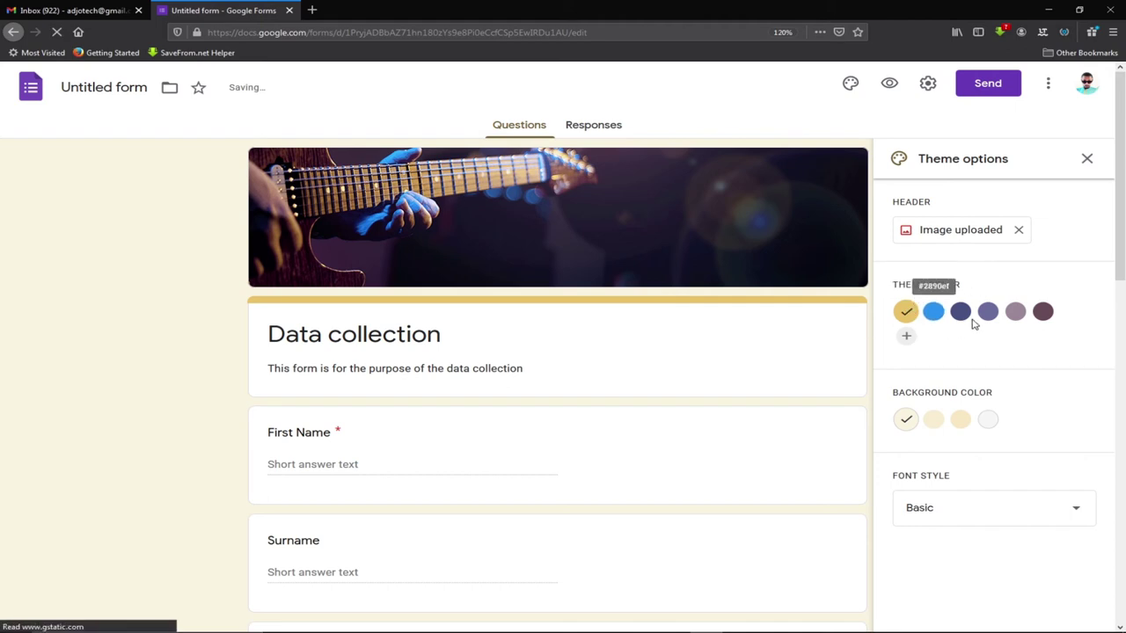
- Change the form's theme colour to blue
{"action": "left_click", "coordinate": [933, 315]}
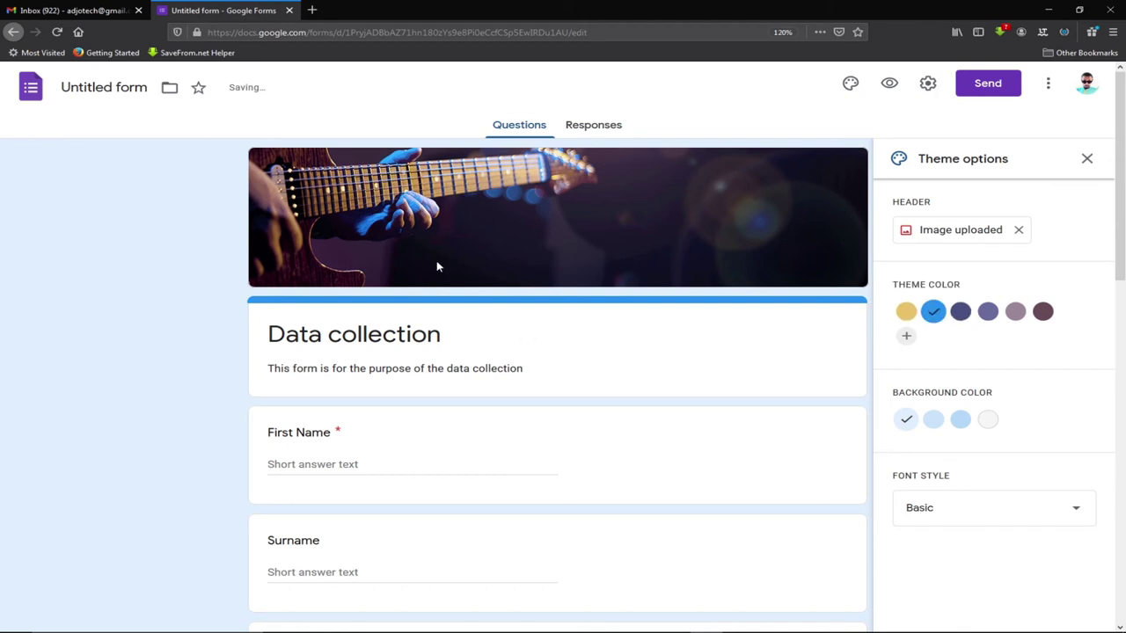
{"action": "scroll", "coordinate": [314, 437], "scroll_direction": "down", "scroll_amount": 5}
{"action": "scroll", "coordinate": [317, 437], "scroll_direction": "down", "scroll_amount": 5}
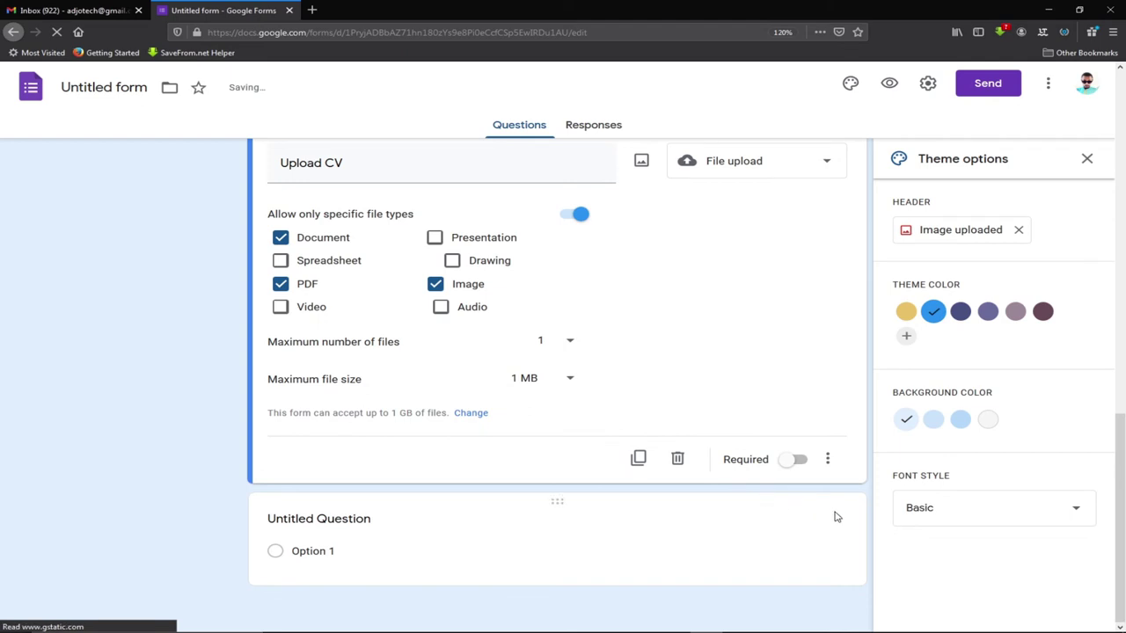
- Retitle the Untitled Question 'Comment' as a Paragraph question, then preview the form
{"action": "left_click", "coordinate": [556, 500]}
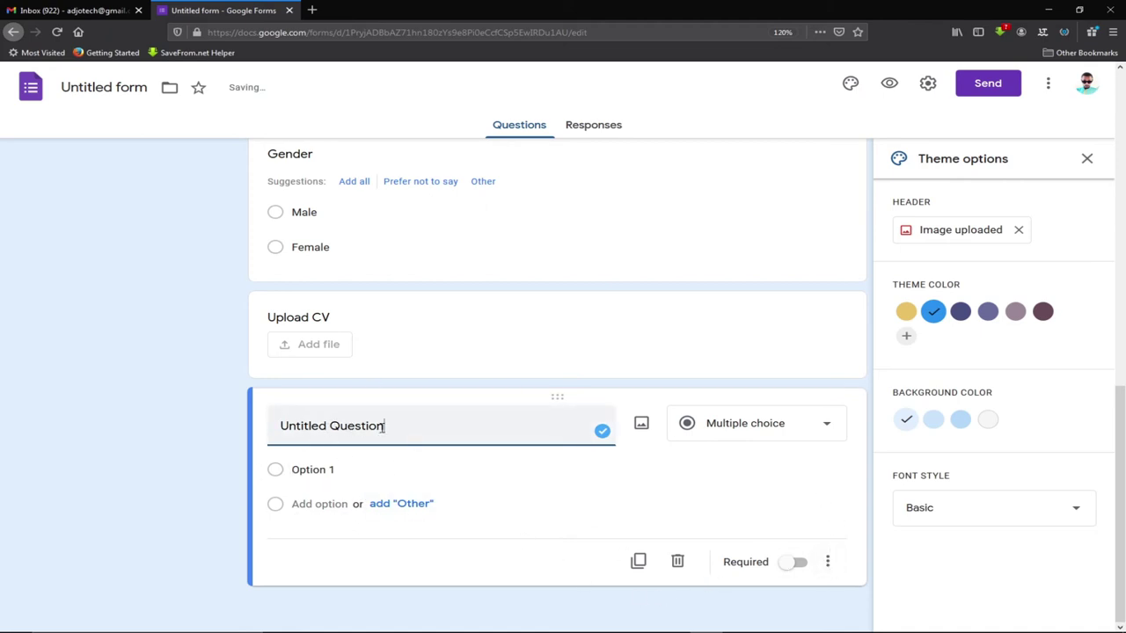
{"action": "left_click_drag", "start_coordinate": [391, 427], "coordinate": [266, 426]}
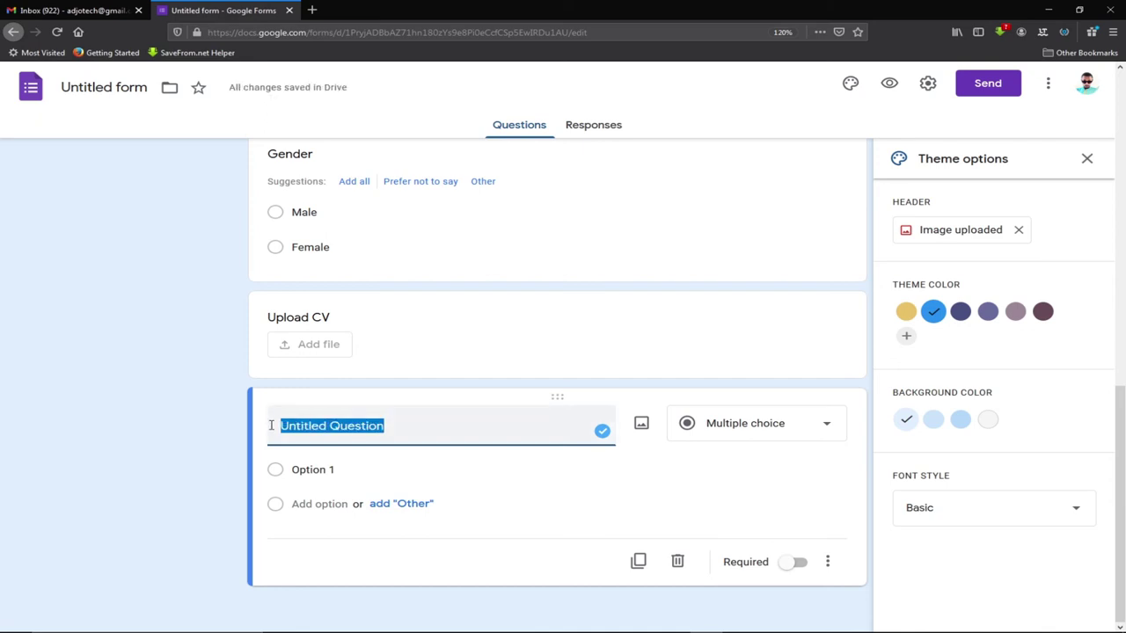
{"action": "type", "text": "Com"}
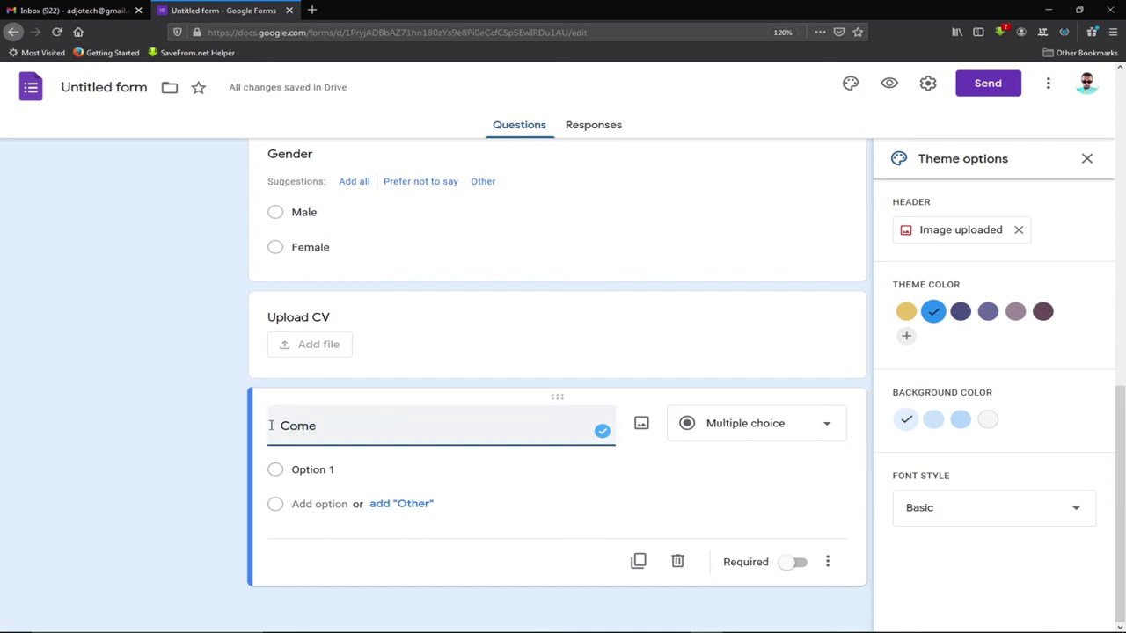
{"action": "type", "text": "ment"}
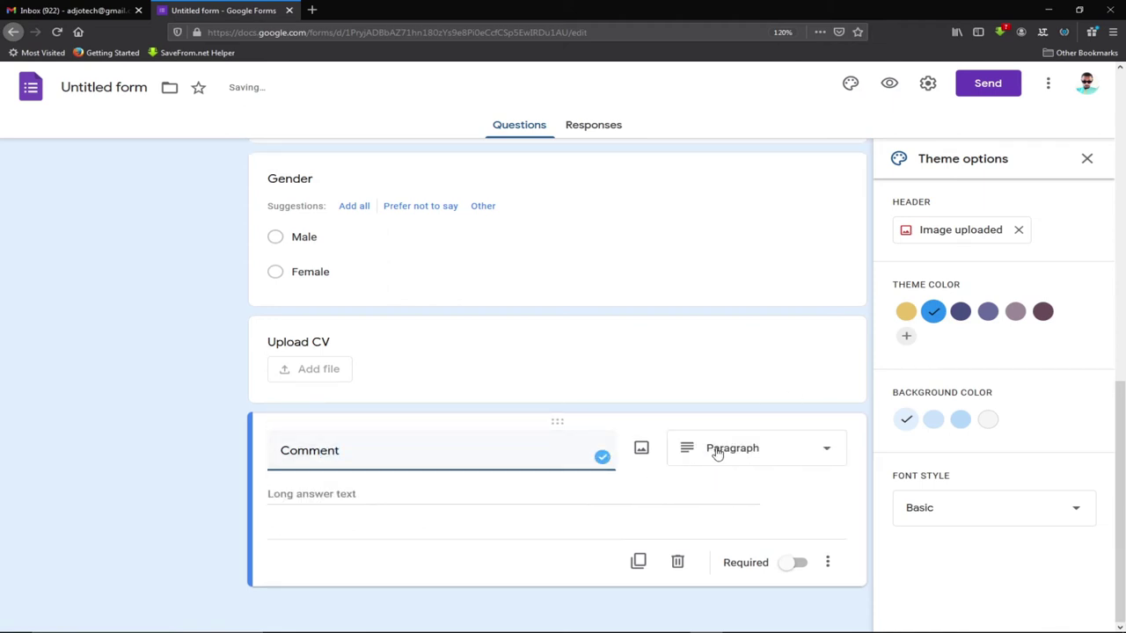
{"action": "left_click", "coordinate": [830, 450]}
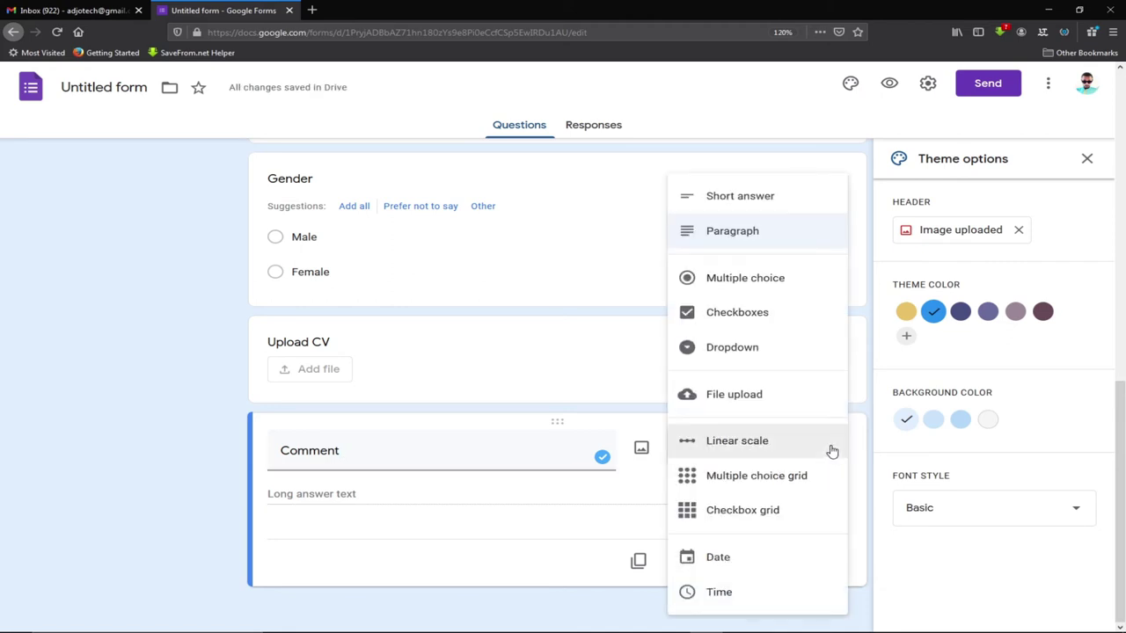
{"action": "left_click", "coordinate": [756, 230]}
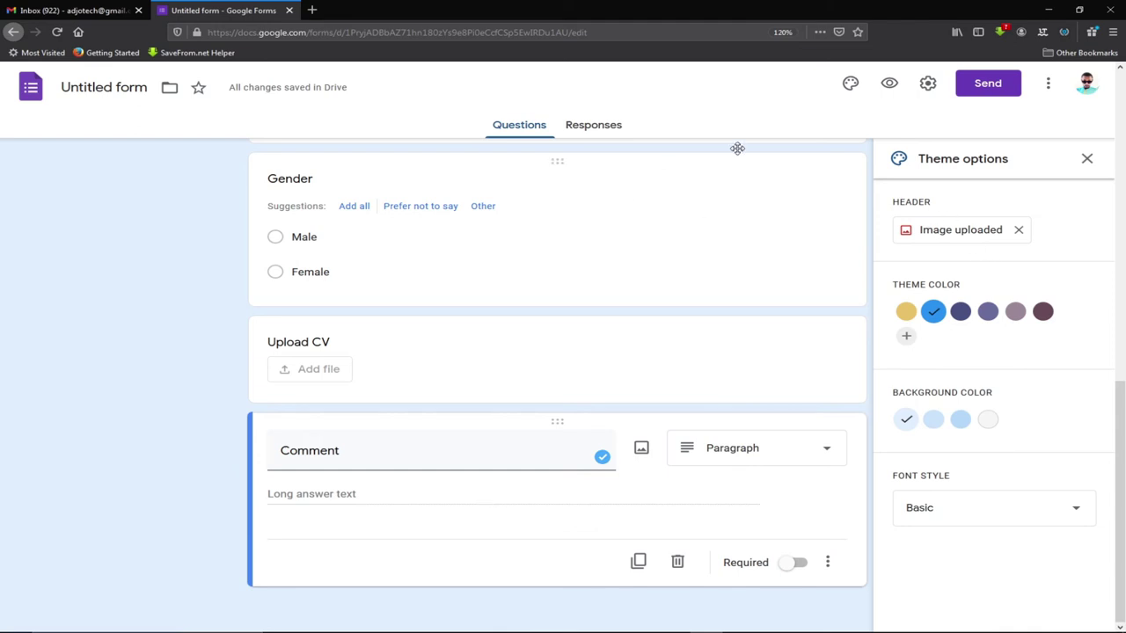
{"action": "left_click", "coordinate": [888, 83]}
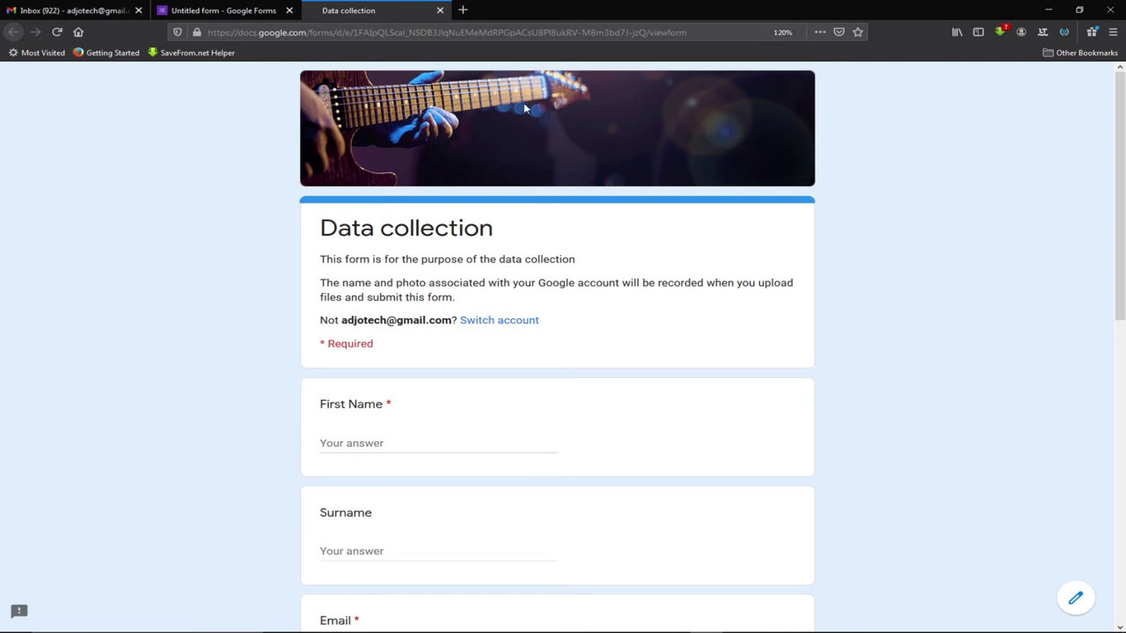
- Scroll the preview past Upload CV and Comment to Submit, then close it
{"action": "scroll", "coordinate": [459, 320], "scroll_direction": "down", "scroll_amount": 7}
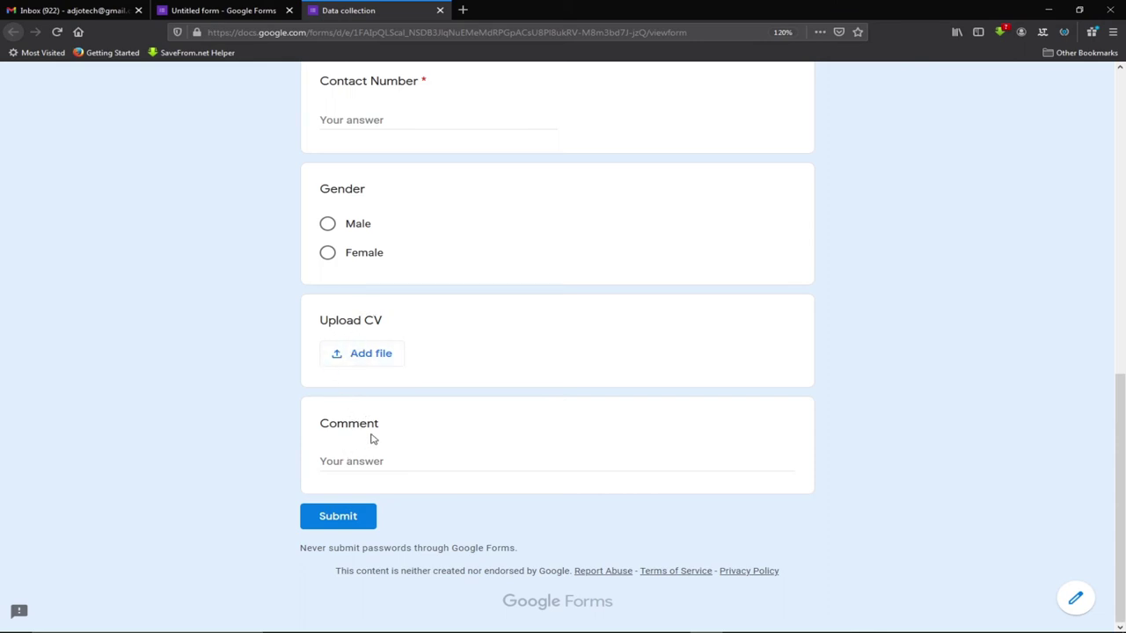
{"action": "left_click", "coordinate": [440, 9]}
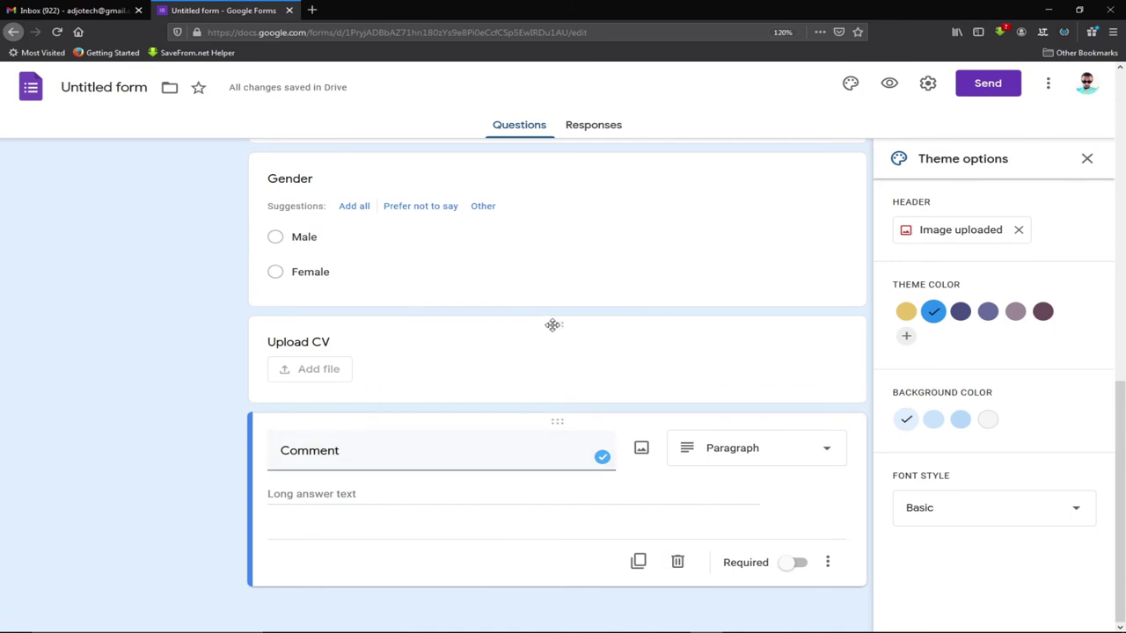
- Place Comment above Upload CV and switch to the darker blue background swatch
{"action": "left_click_drag", "start_coordinate": [554, 325], "coordinate": [551, 567]}
{"action": "left_click_drag", "start_coordinate": [558, 422], "coordinate": [542, 314]}
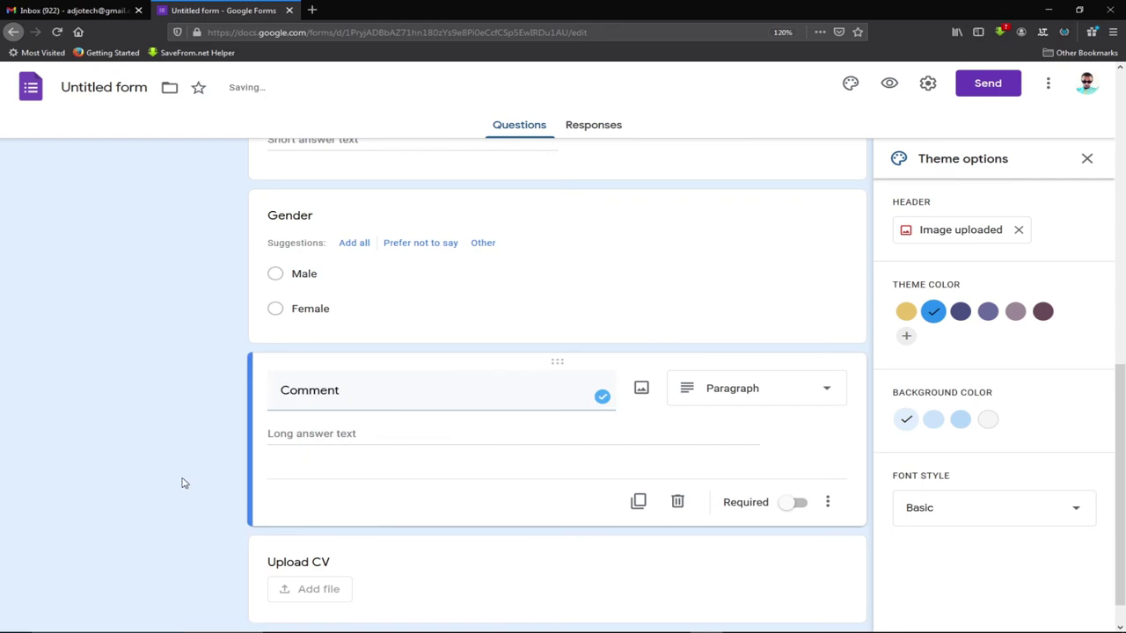
{"action": "scroll", "coordinate": [188, 483], "scroll_direction": "down", "scroll_amount": 1}
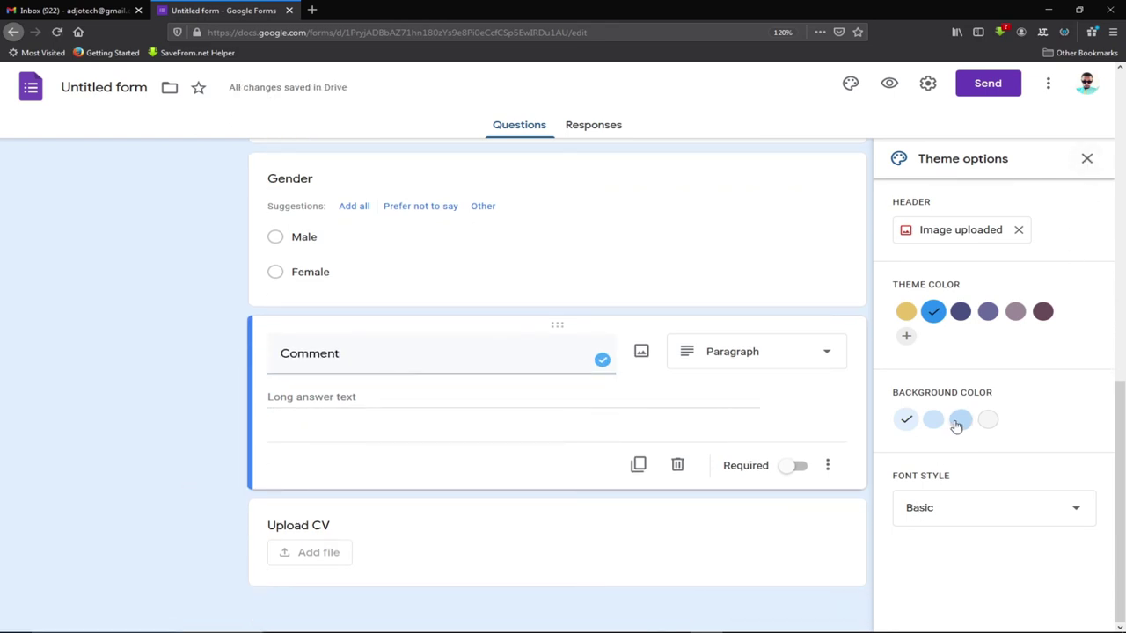
{"action": "left_click", "coordinate": [961, 421]}
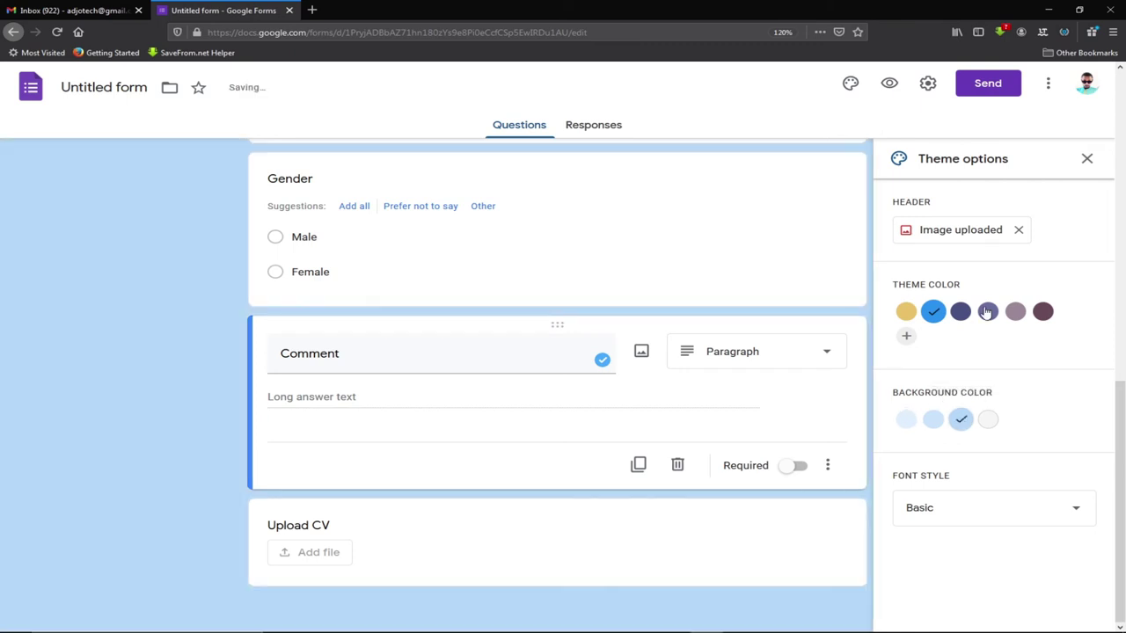
{"action": "left_click", "coordinate": [1087, 161]}
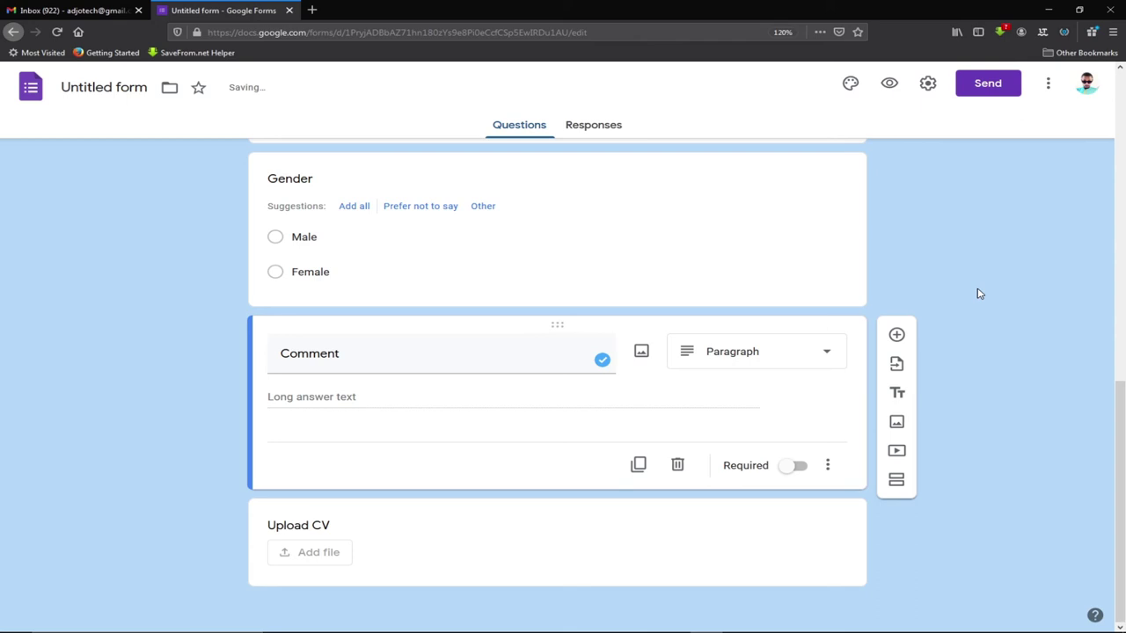
{"action": "scroll", "coordinate": [977, 292], "scroll_direction": "up", "scroll_amount": 10}
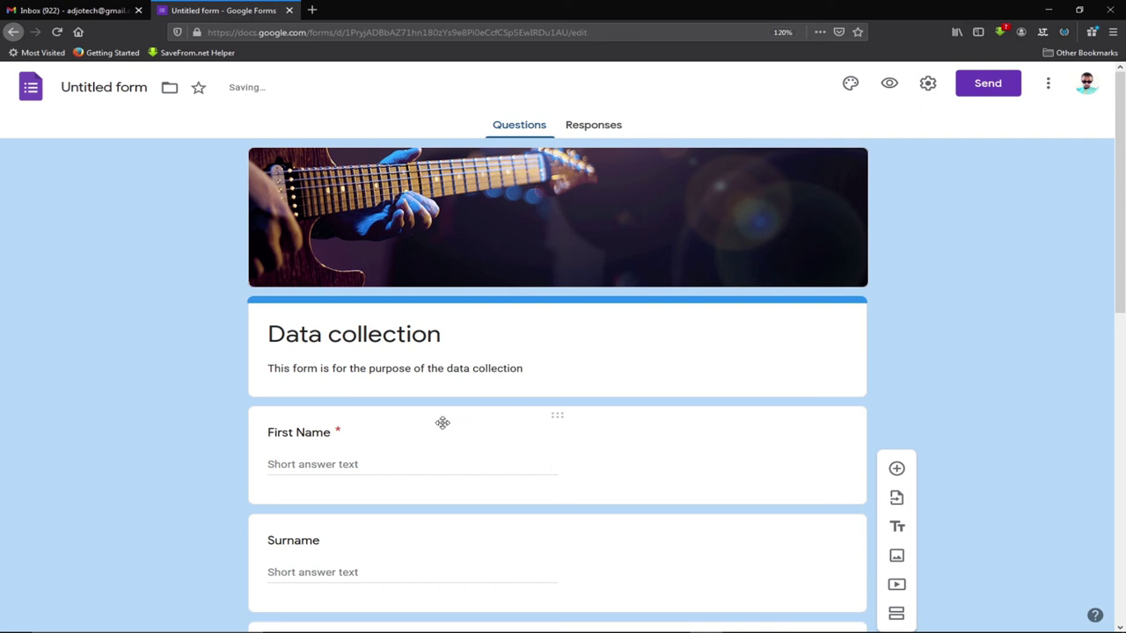
{"action": "left_click", "coordinate": [889, 83]}
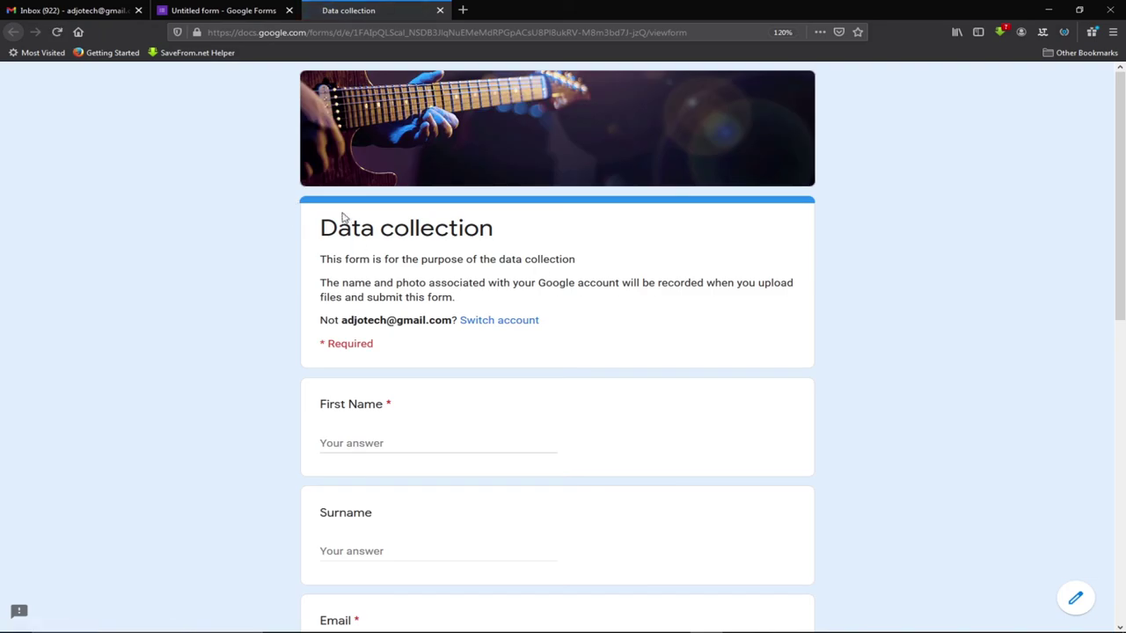
{"action": "scroll", "coordinate": [508, 347], "scroll_direction": "down", "scroll_amount": 3}
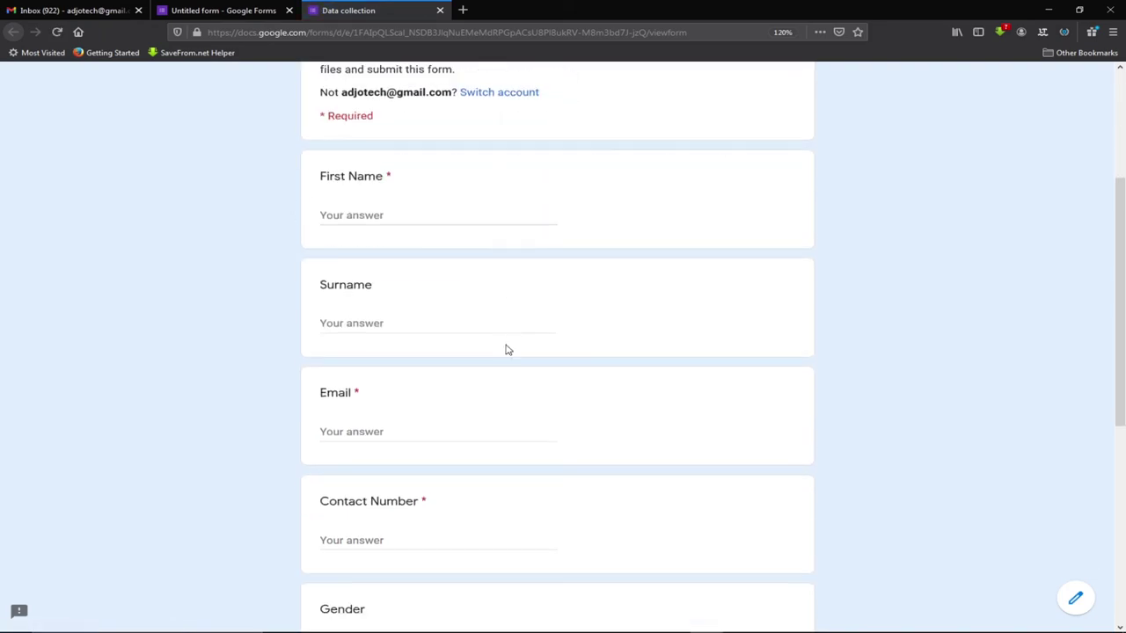
{"action": "left_click", "coordinate": [350, 212]}
{"action": "left_click", "coordinate": [343, 323]}
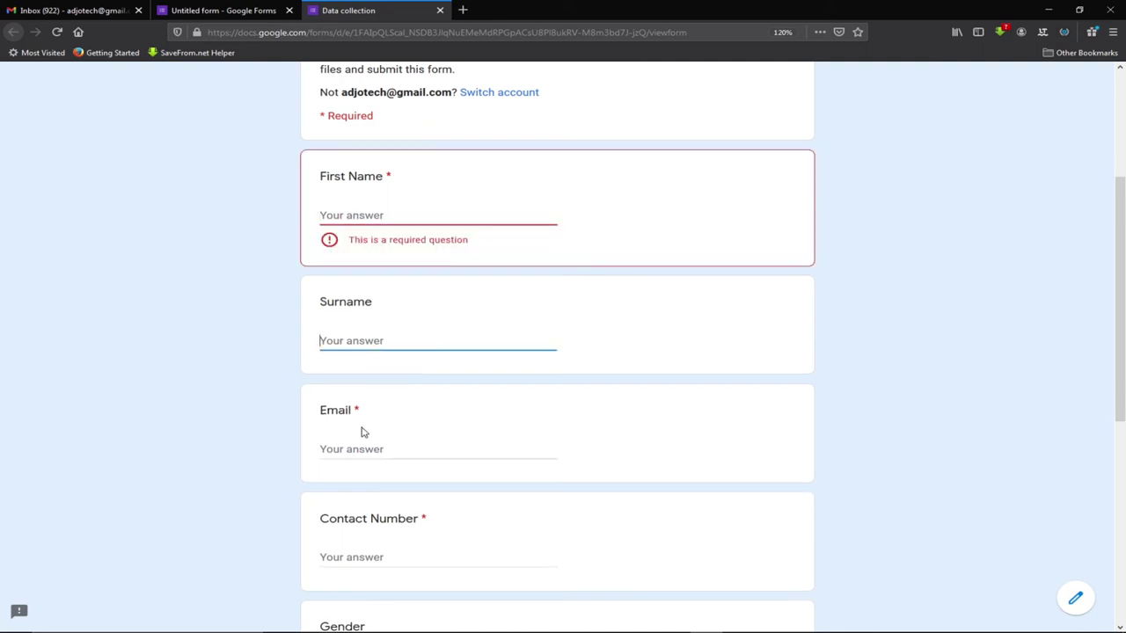
{"action": "left_click", "coordinate": [342, 219]}
{"action": "left_click", "coordinate": [349, 450]}
{"action": "scroll", "coordinate": [374, 487], "scroll_direction": "down", "scroll_amount": 2}
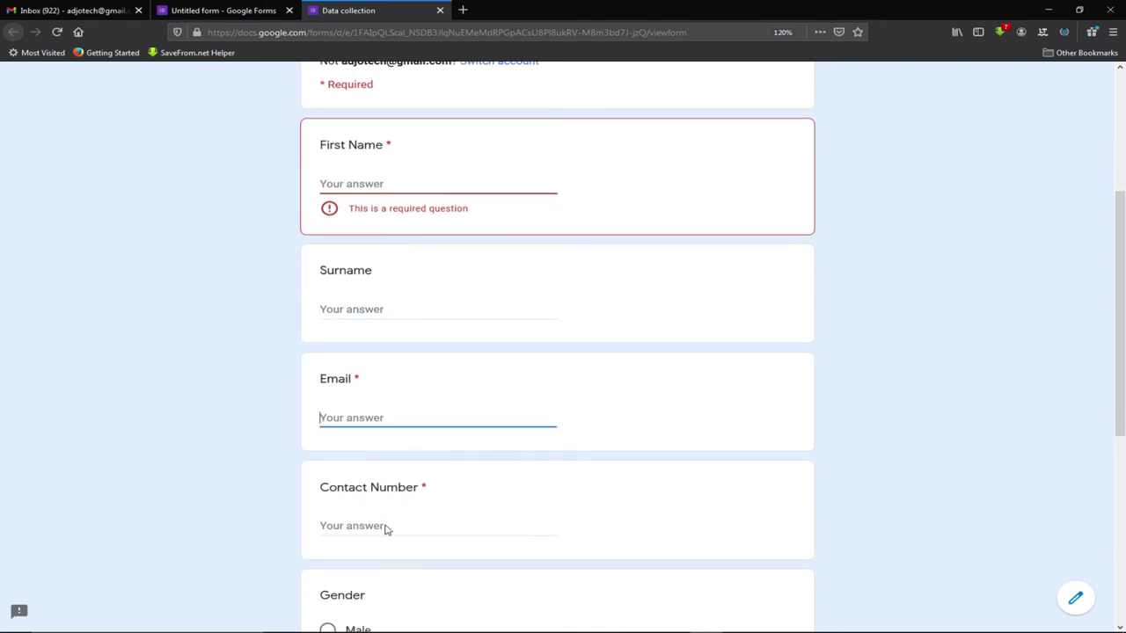
{"action": "left_click", "coordinate": [380, 492]}
{"action": "scroll", "coordinate": [414, 498], "scroll_direction": "down", "scroll_amount": 5}
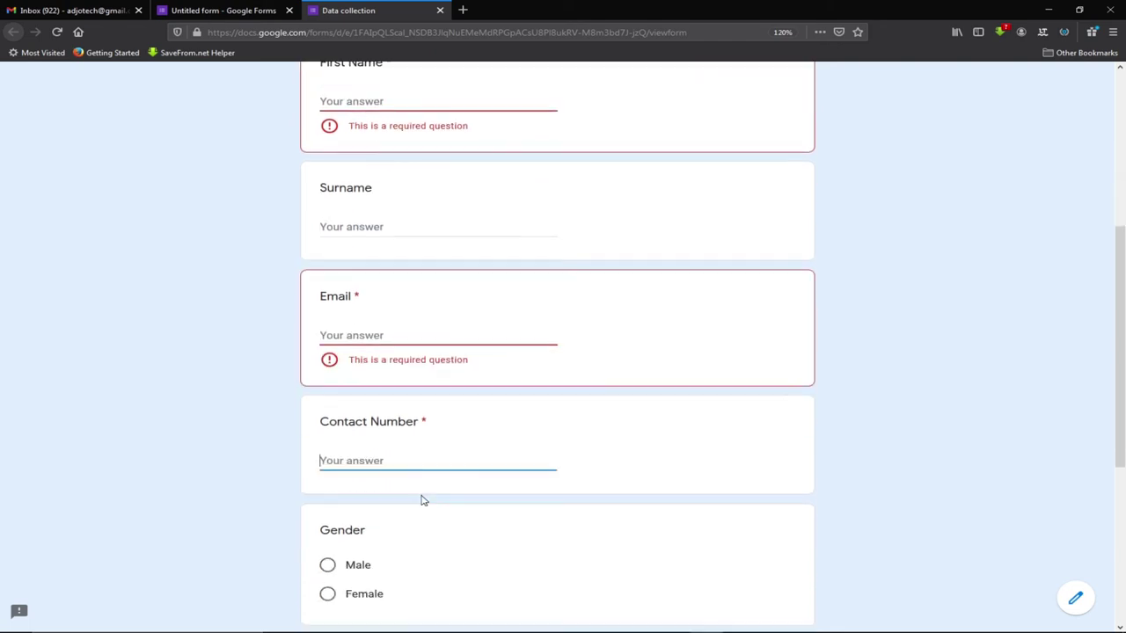
{"action": "left_click", "coordinate": [327, 375]}
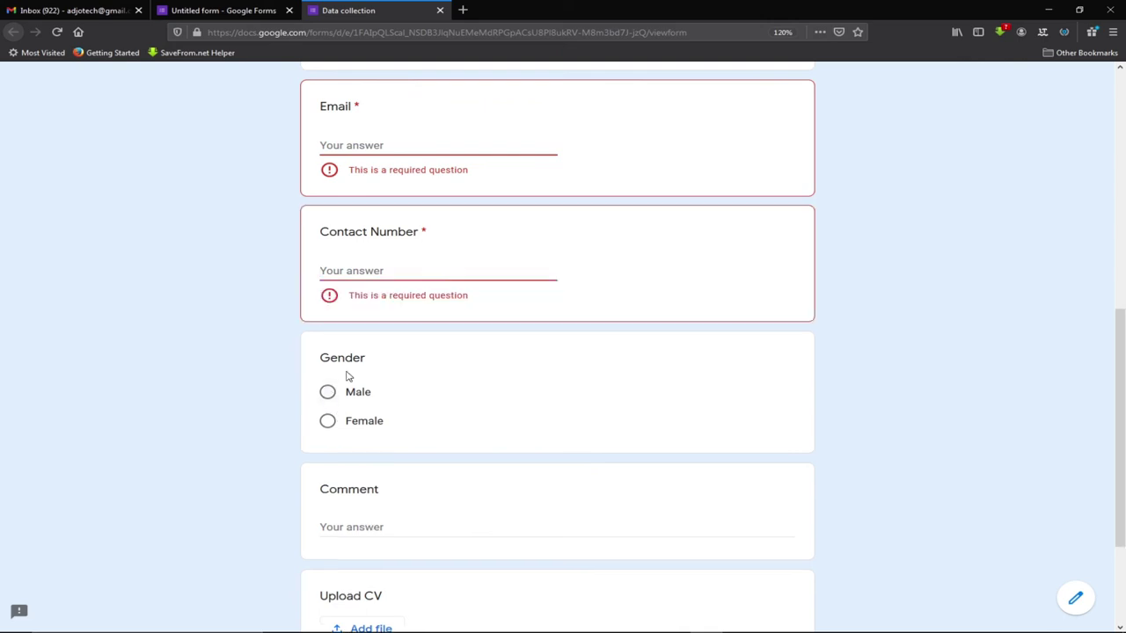
{"action": "left_click", "coordinate": [328, 395]}
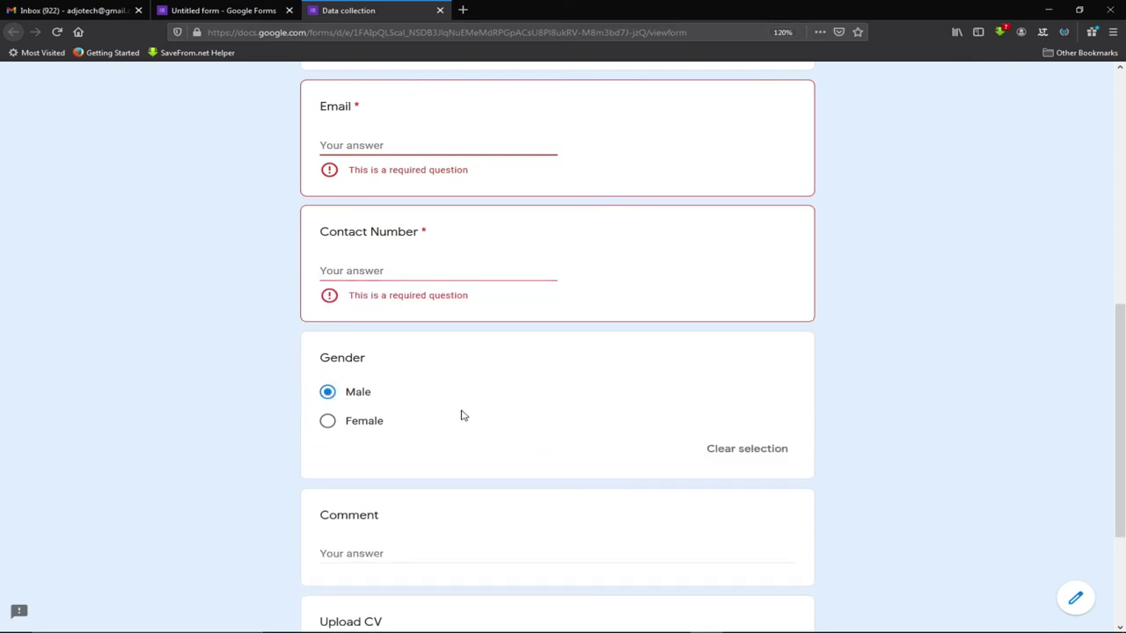
{"action": "scroll", "coordinate": [446, 460], "scroll_direction": "down", "scroll_amount": 4}
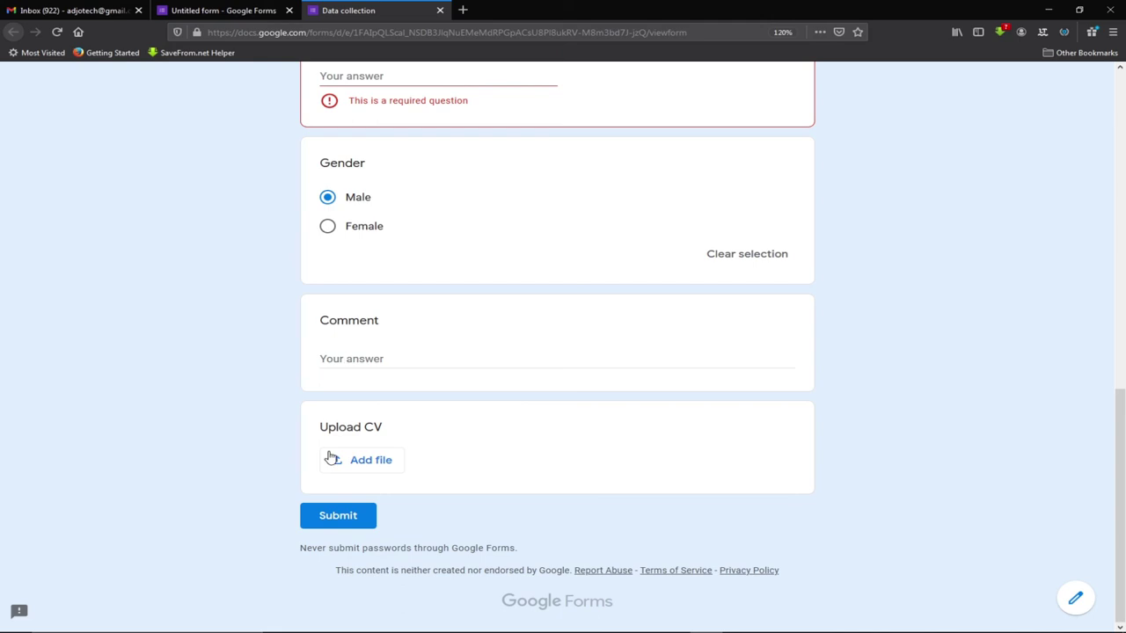
{"action": "scroll", "coordinate": [419, 314], "scroll_direction": "up", "scroll_amount": 10}
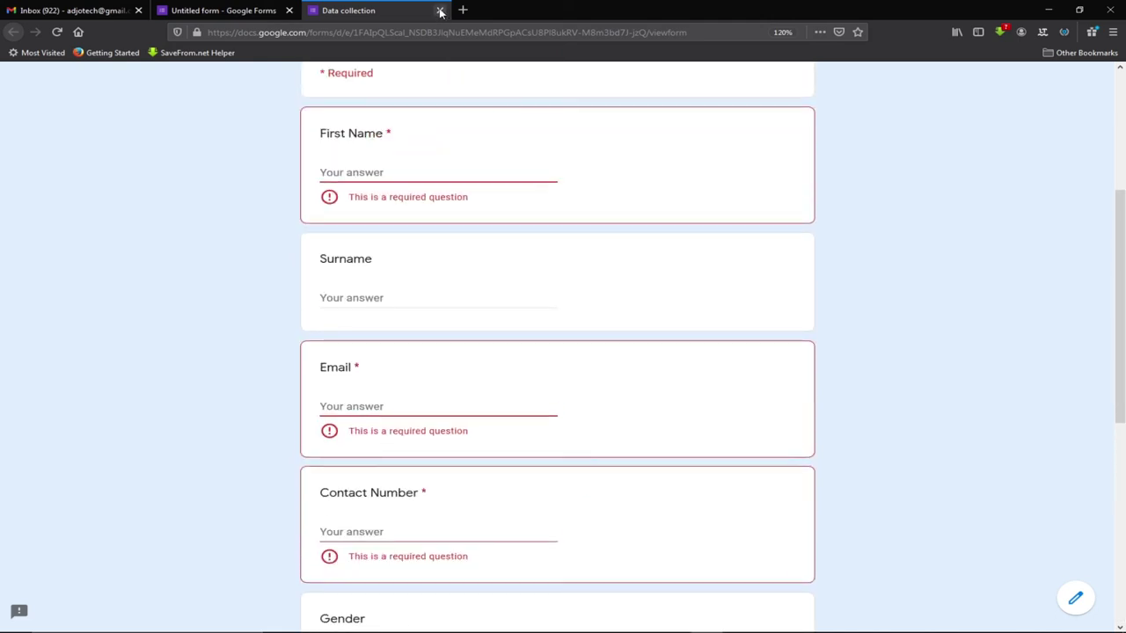
{"action": "left_click", "coordinate": [439, 12]}
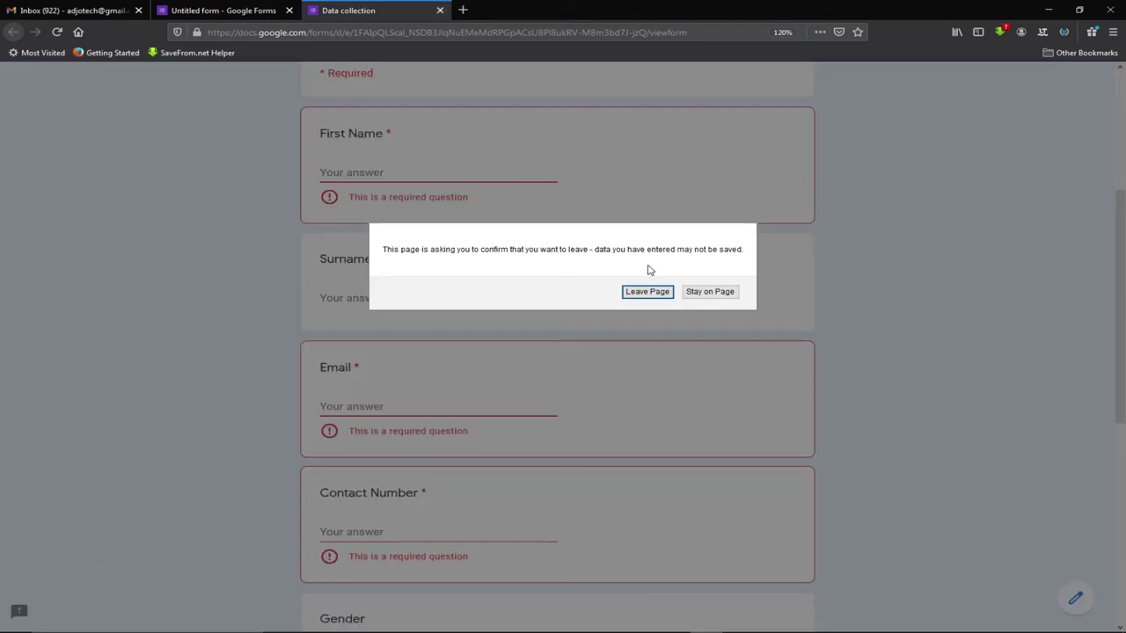
{"action": "left_click", "coordinate": [647, 292]}
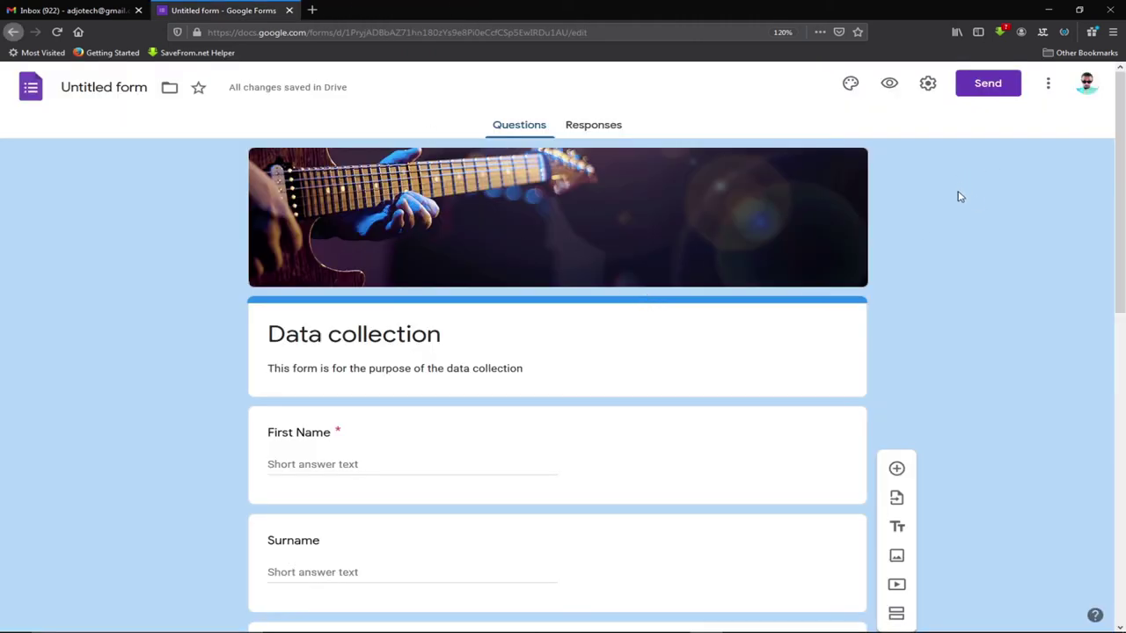
- Copy a shortened forms.gle link to the form from the Send dialog
{"action": "left_click", "coordinate": [994, 88]}
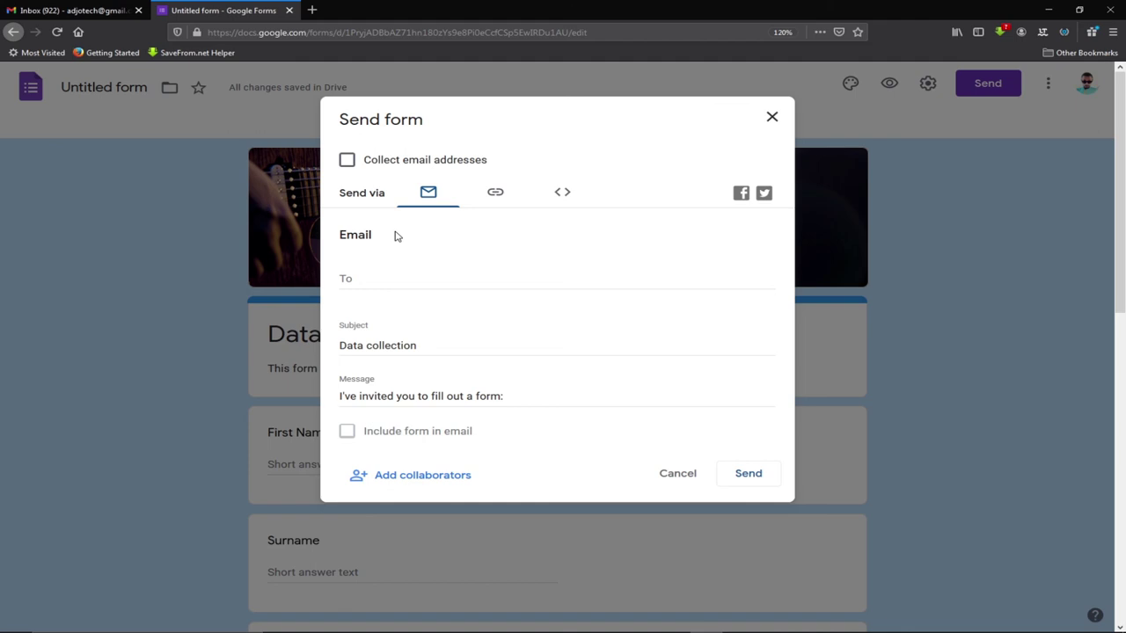
{"action": "left_click", "coordinate": [352, 279]}
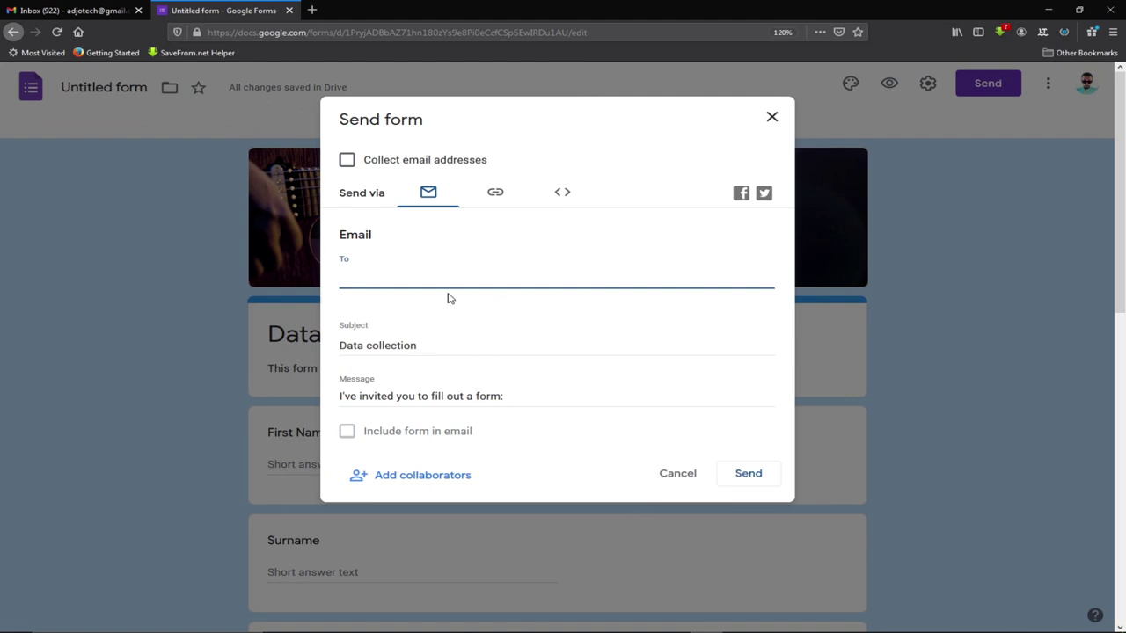
{"action": "left_click", "coordinate": [494, 195]}
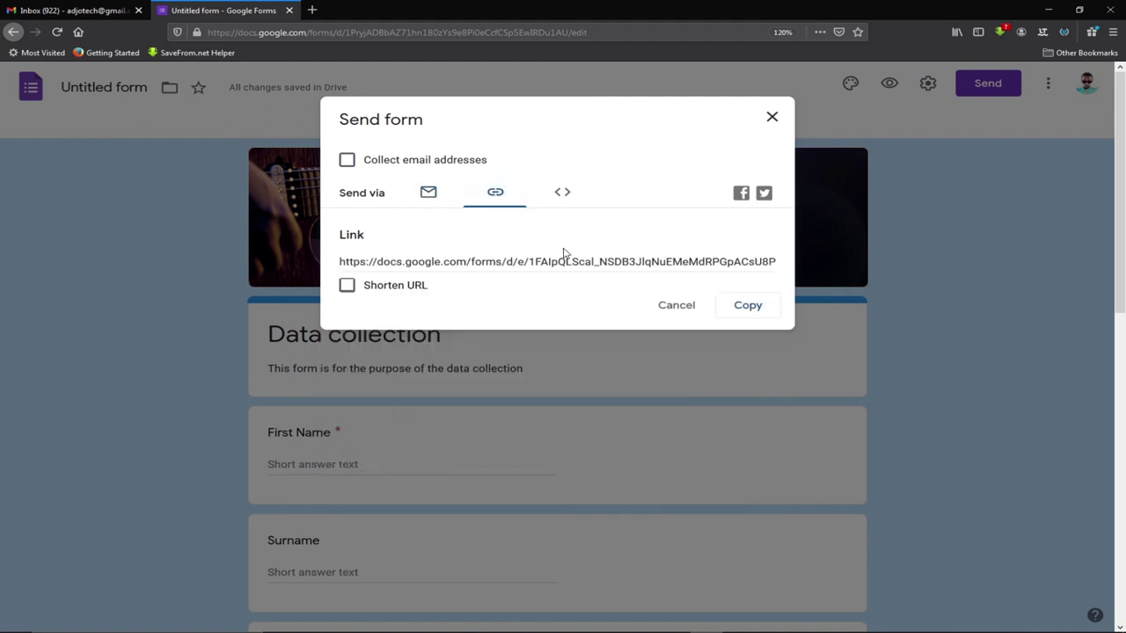
{"action": "left_click", "coordinate": [346, 287]}
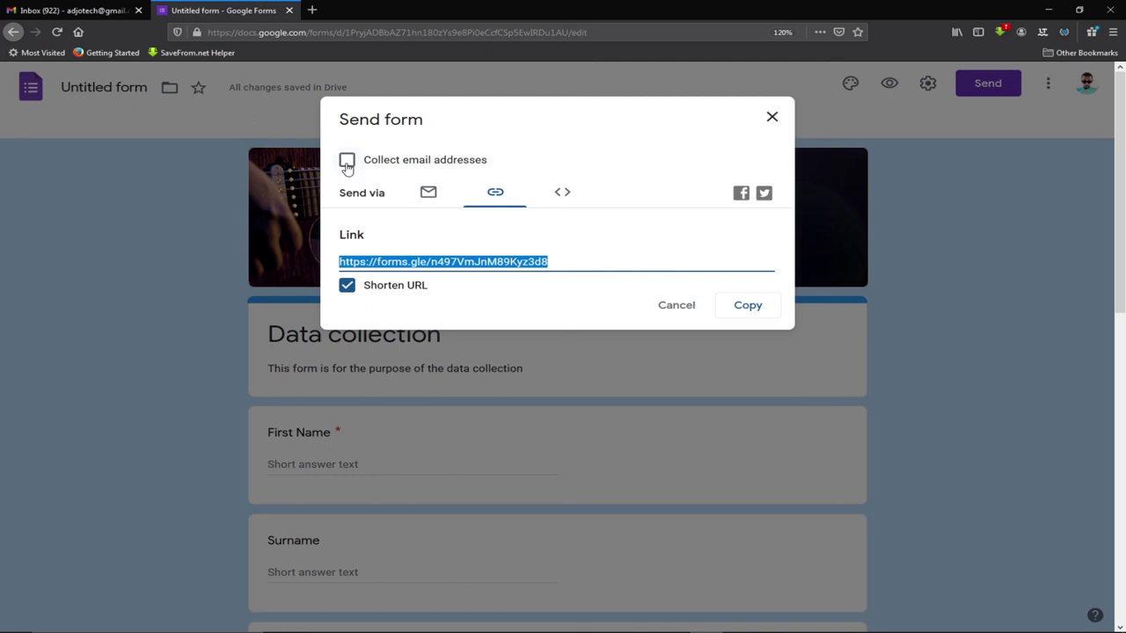
{"action": "left_click", "coordinate": [747, 306]}
{"action": "left_click", "coordinate": [771, 117]}
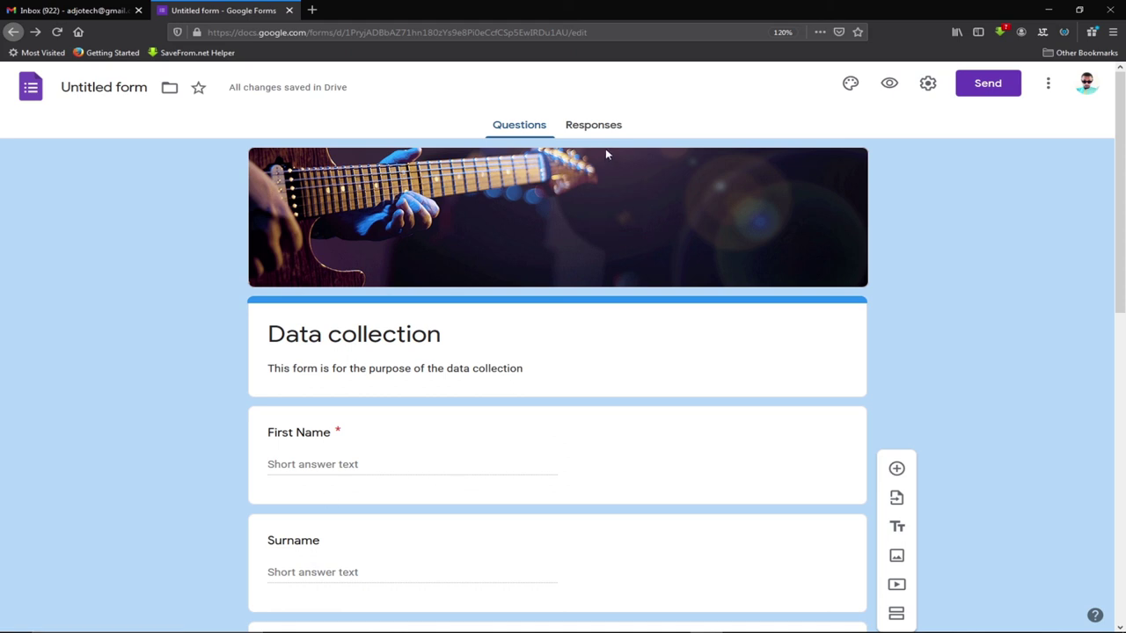
- Show the Responses page with 0 responses while the form is accepting responses
{"action": "left_click", "coordinate": [595, 130]}
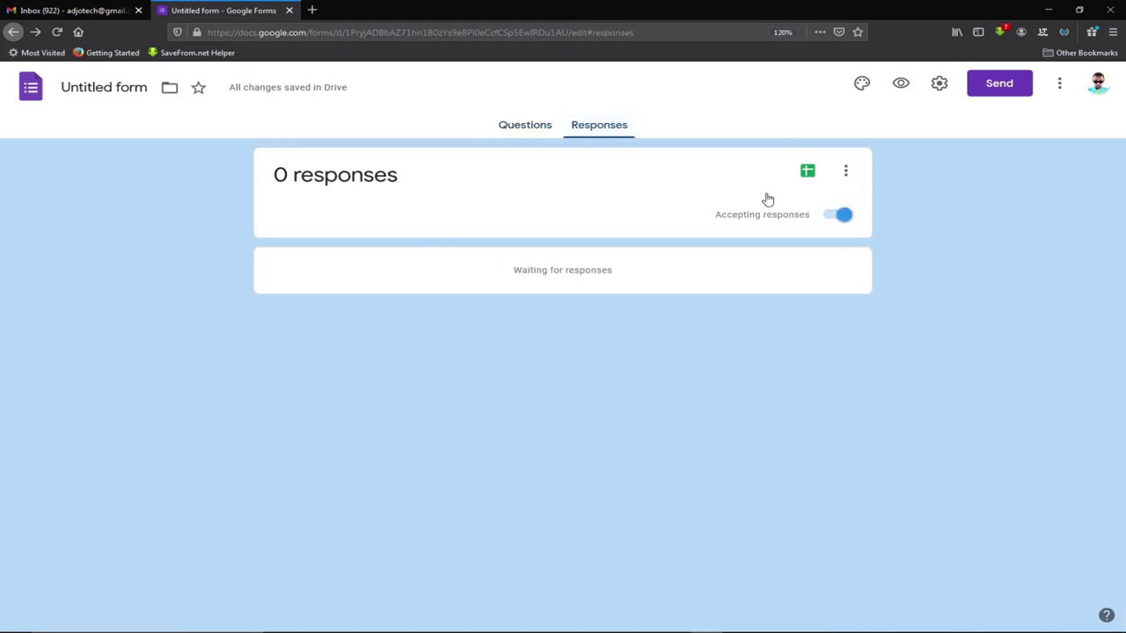